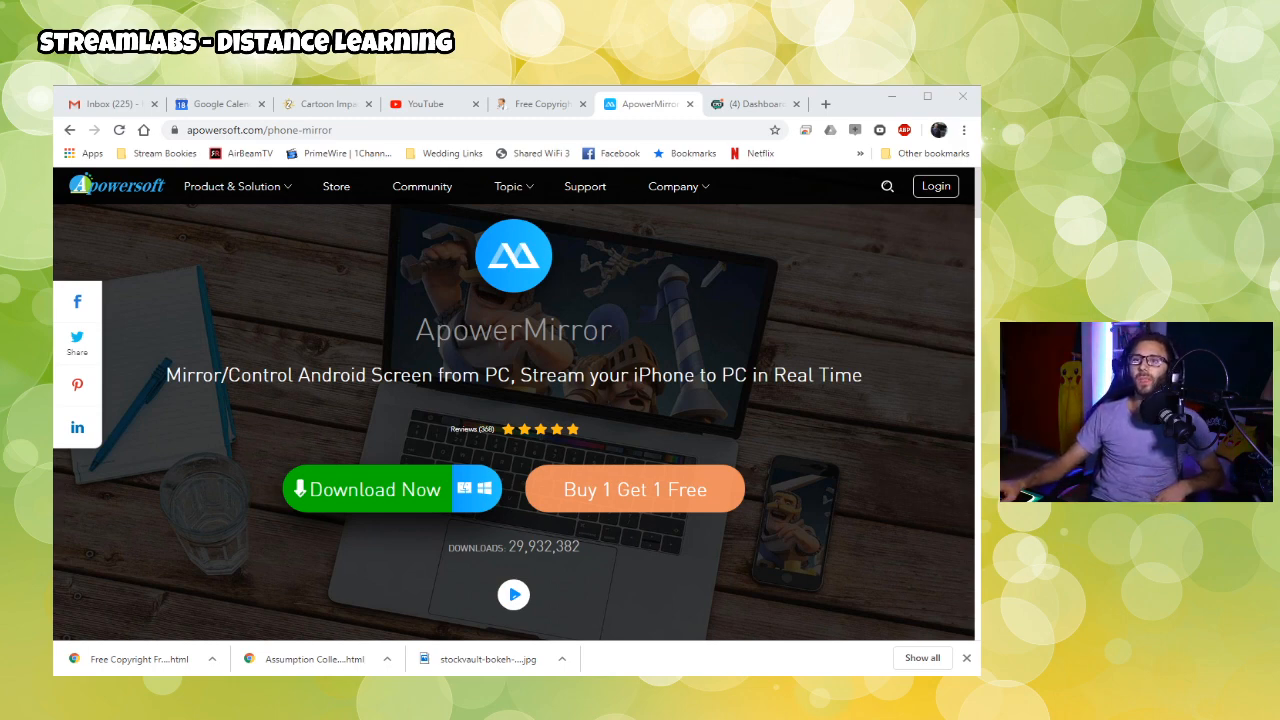
left_click(163, 237)
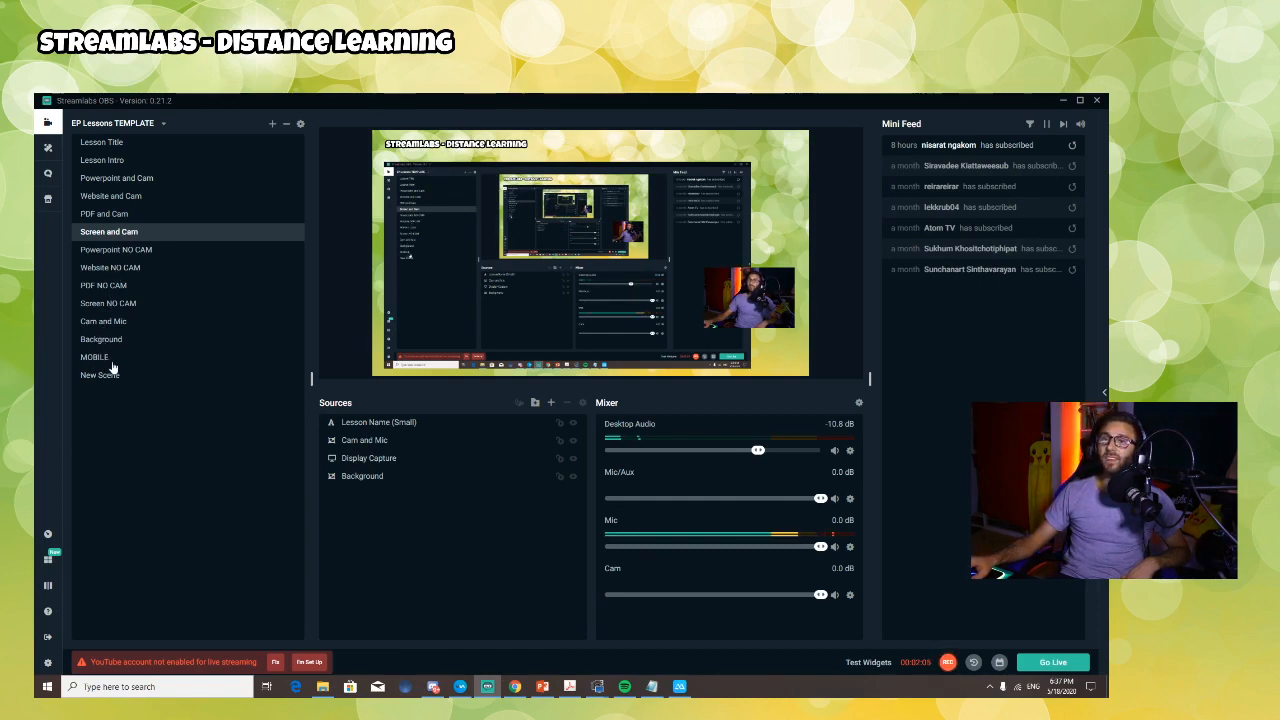
left_click(272, 125)
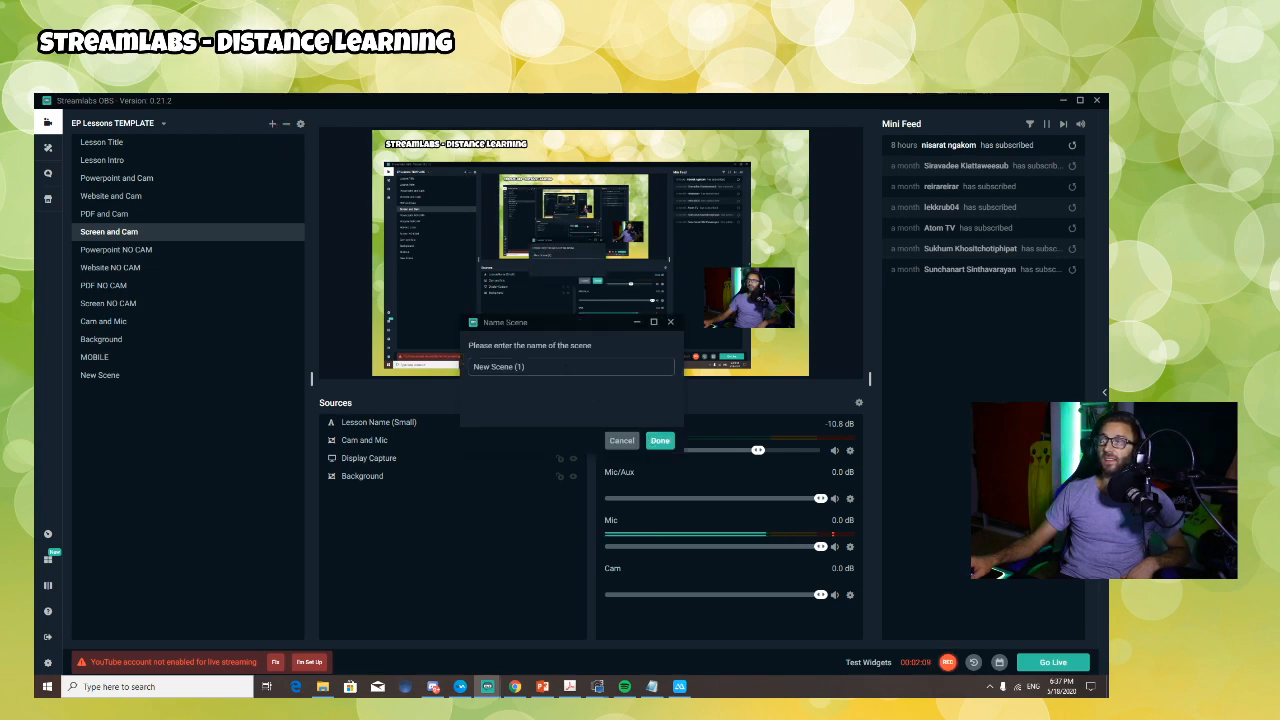
type("Mobile")
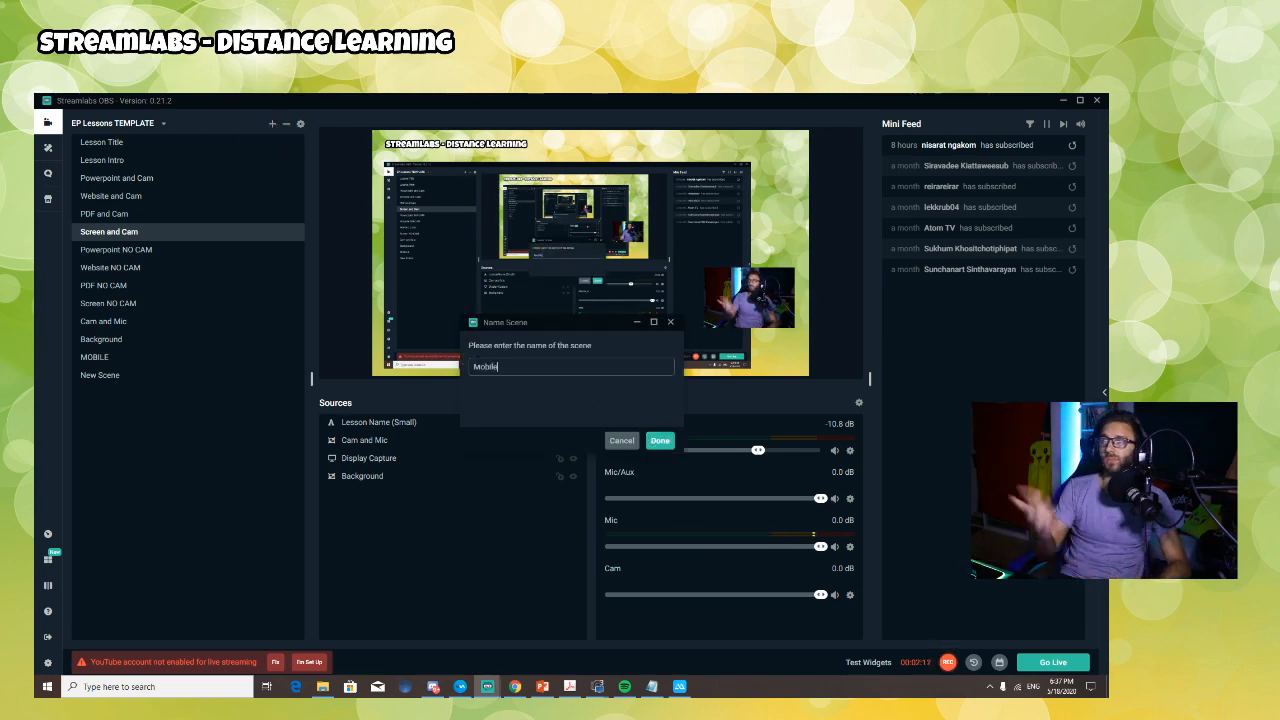
left_click(655, 442)
Step: Open the MOBILE scene, start adding a Window Capture source, and look through the existing captures
left_click(108, 360)
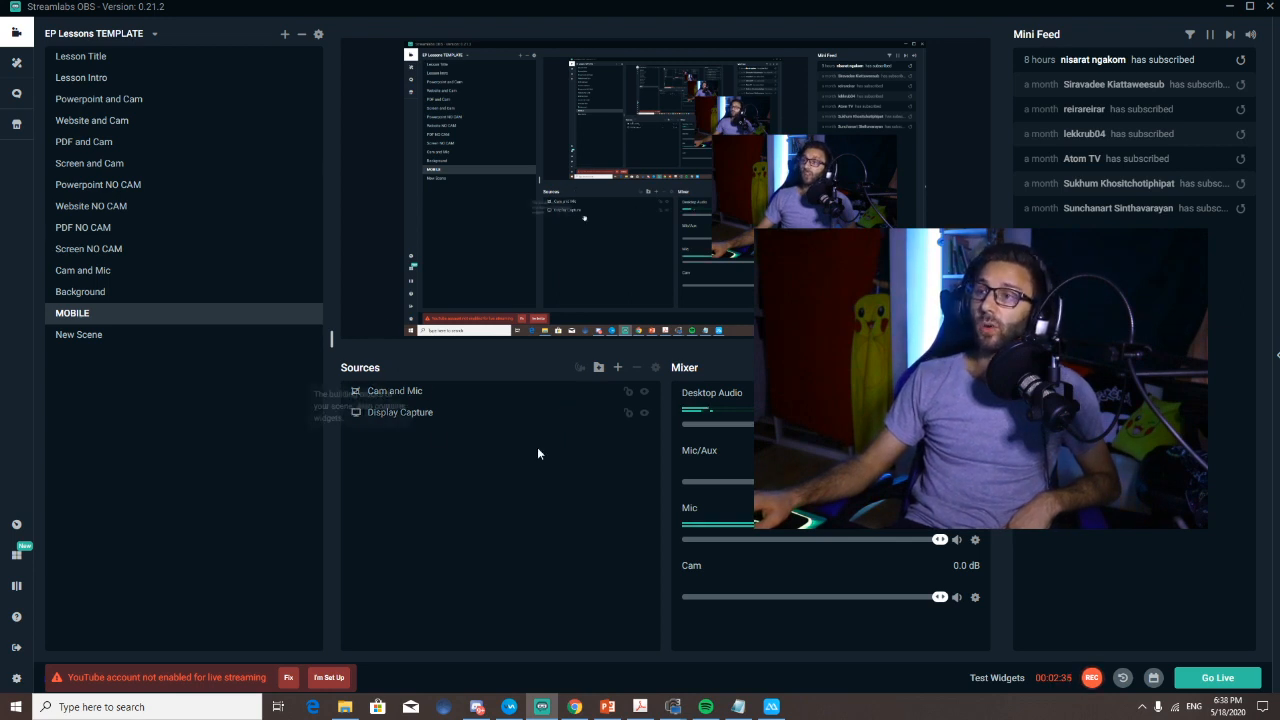
left_click(618, 368)
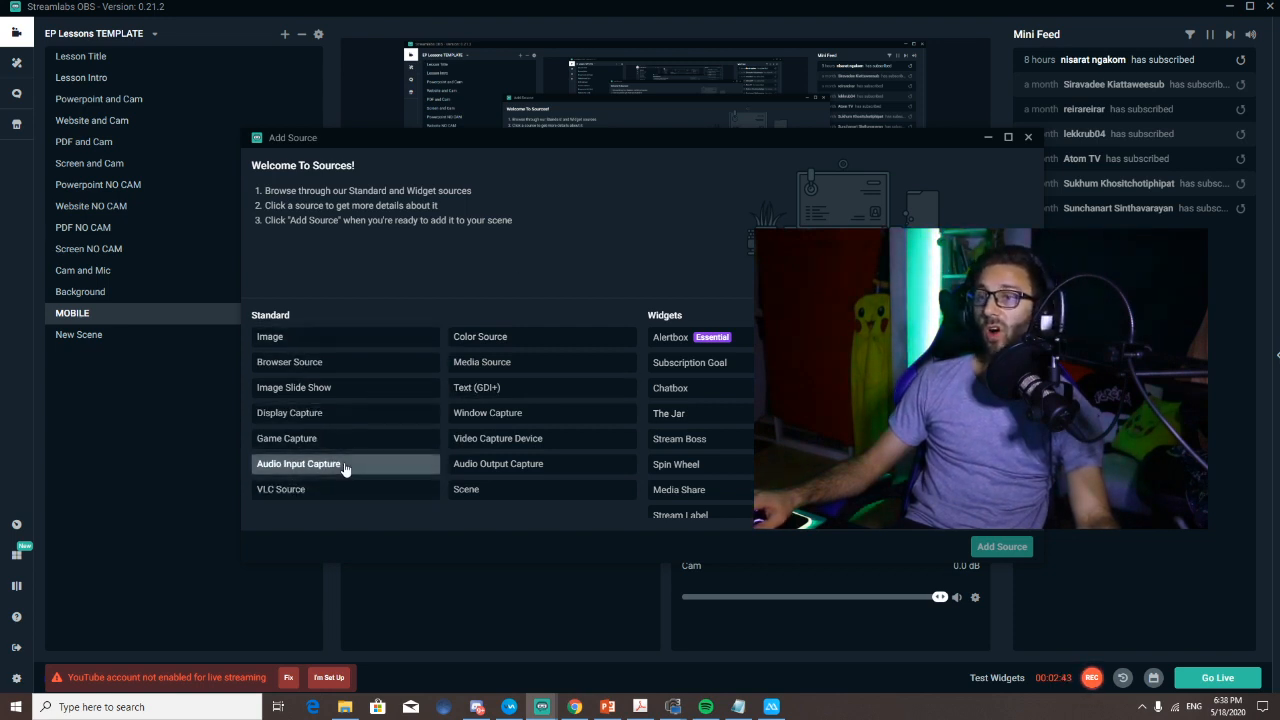
left_click(480, 416)
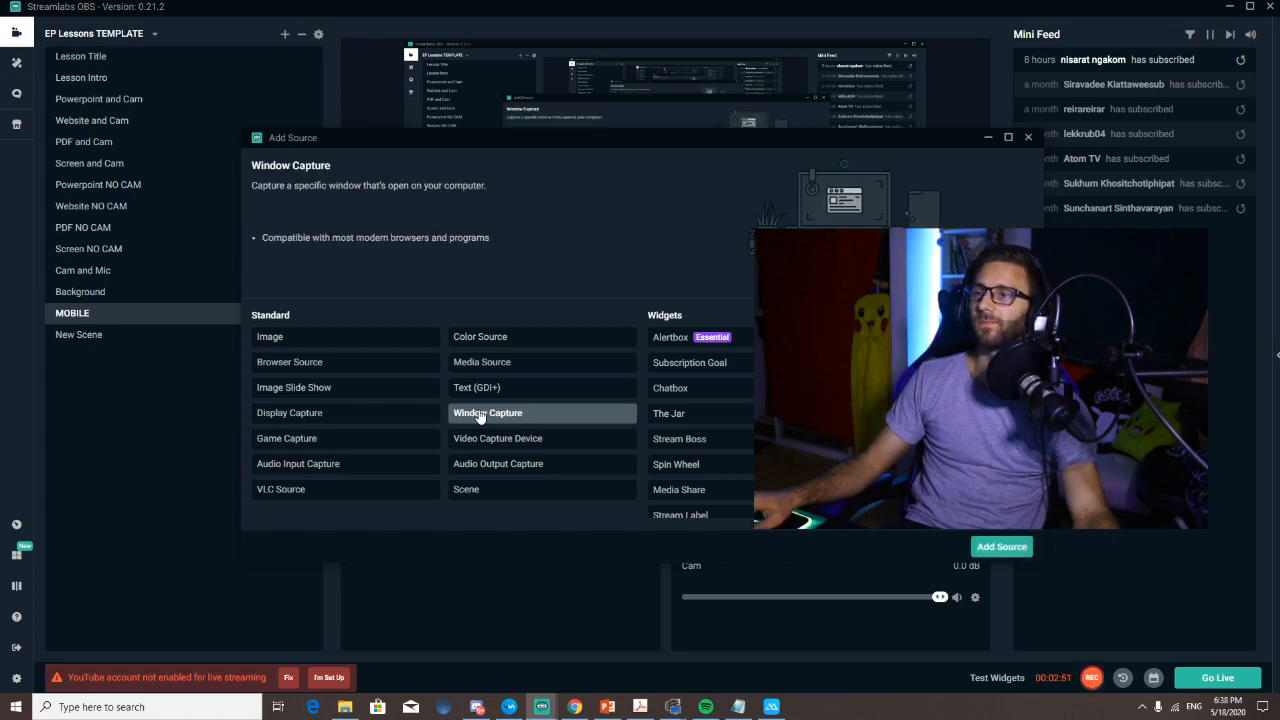
left_click(1001, 547)
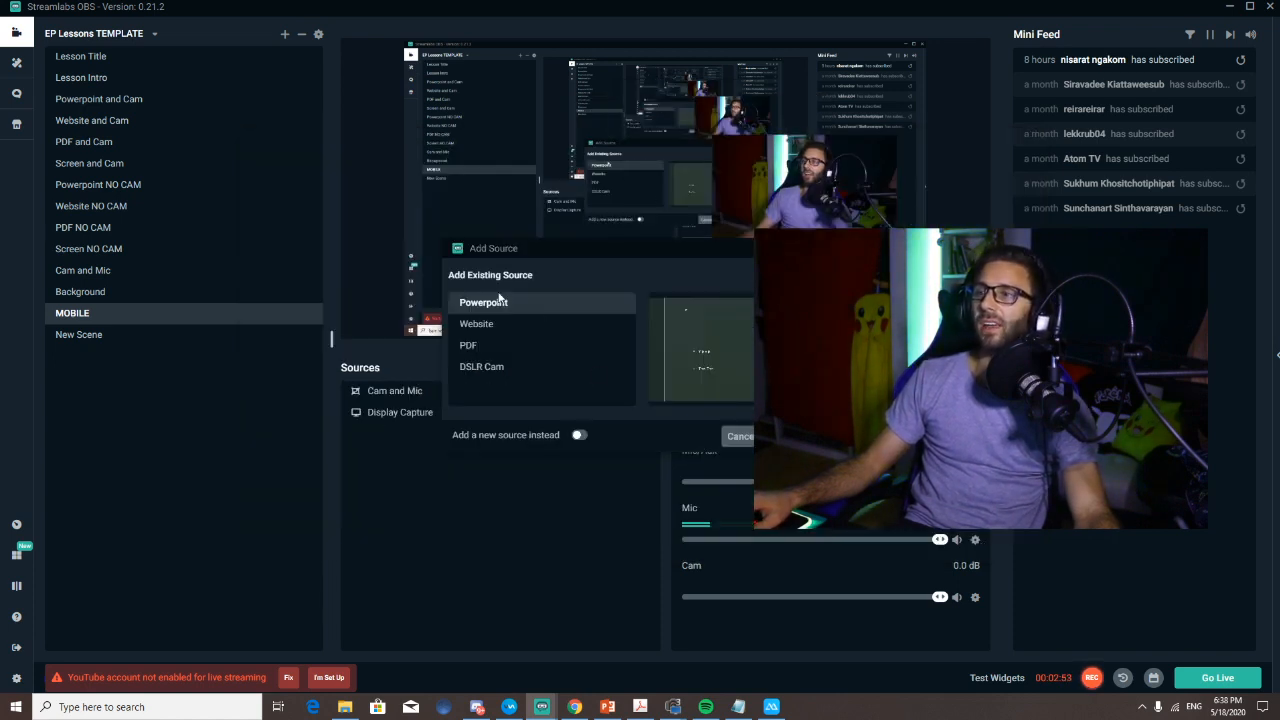
left_click(505, 325)
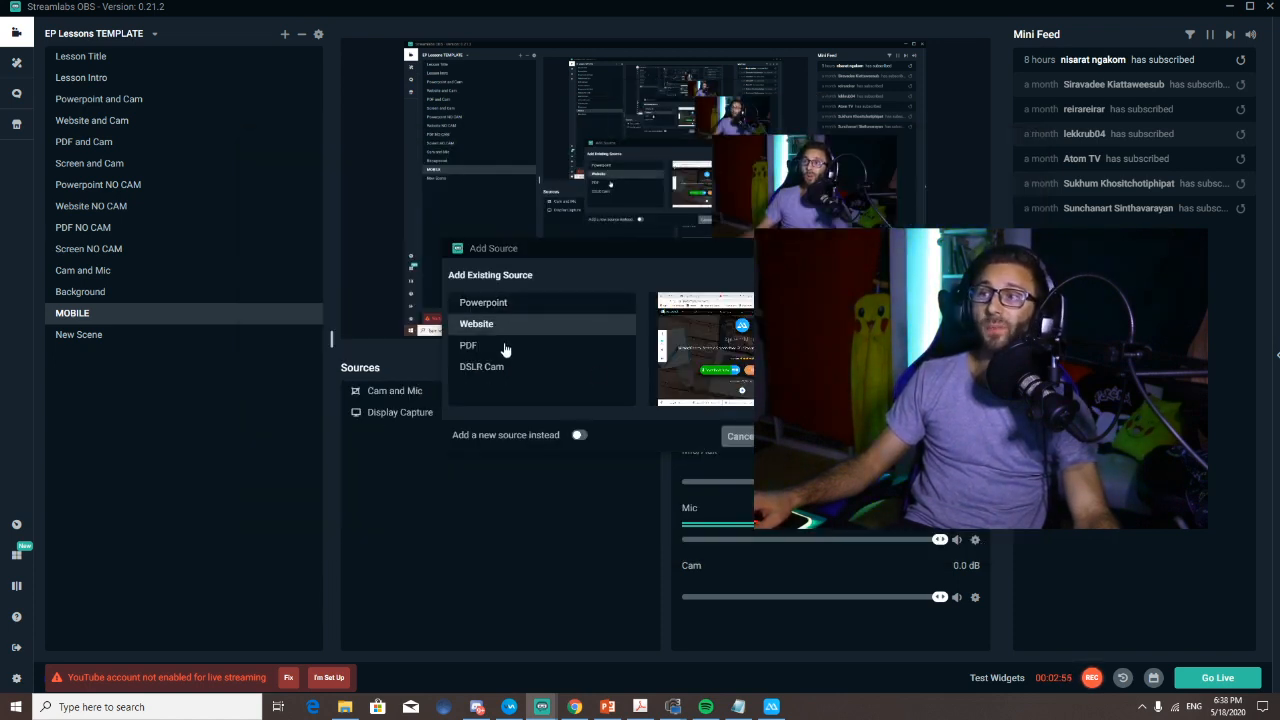
left_click(503, 344)
left_click(529, 370)
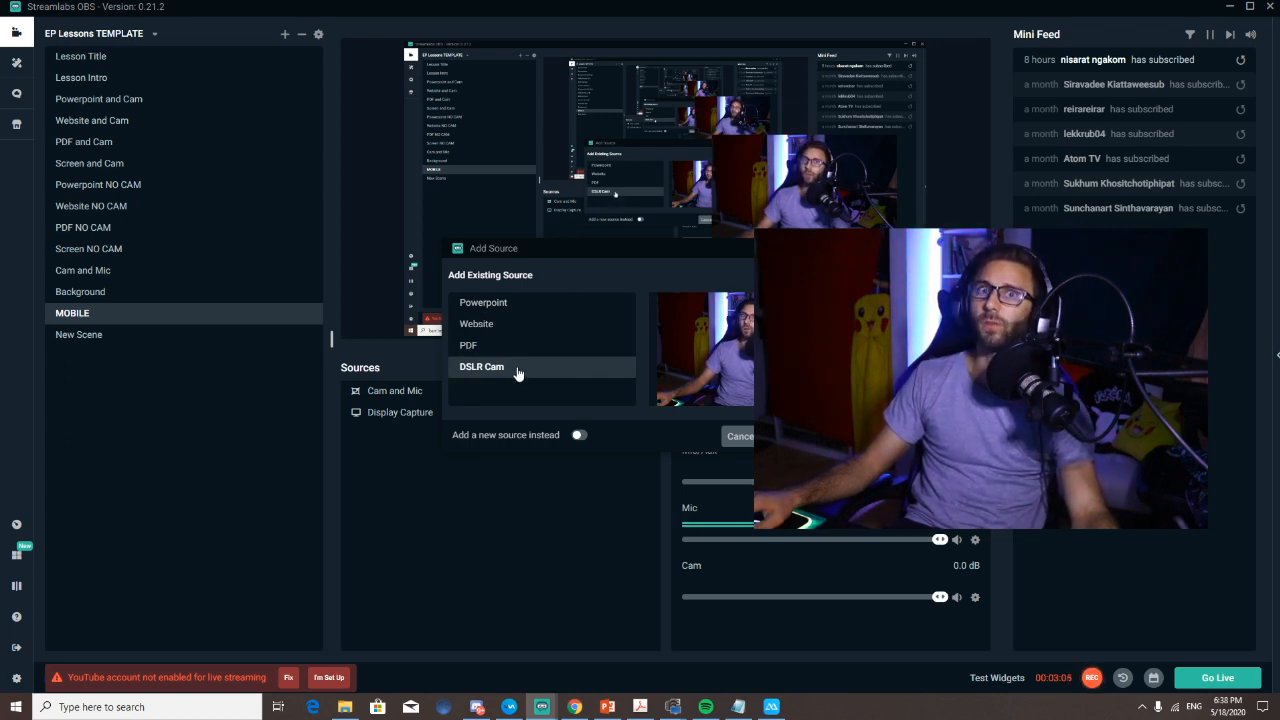
Step: Create the window capture as a new source named "Mobile APower" instead of reusing an existing one
left_click(580, 436)
left_click_drag(590, 325, 450, 324)
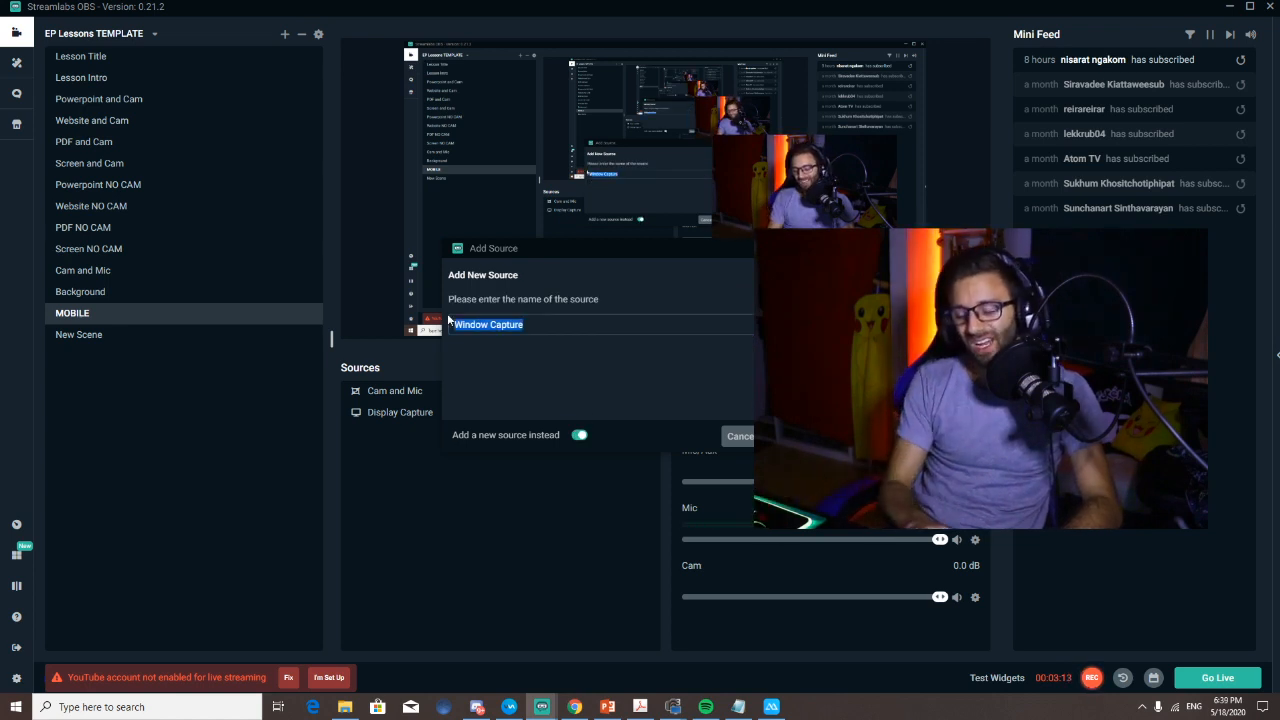
type("Mobile APower")
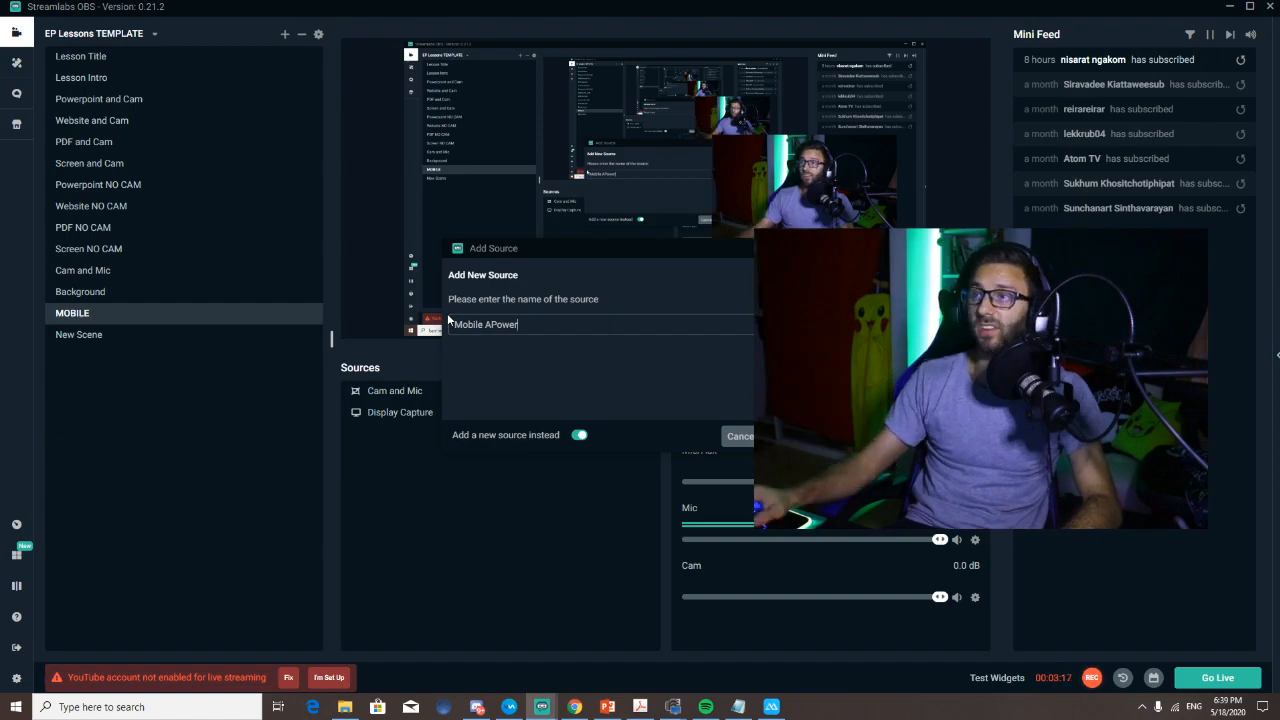
key("Return")
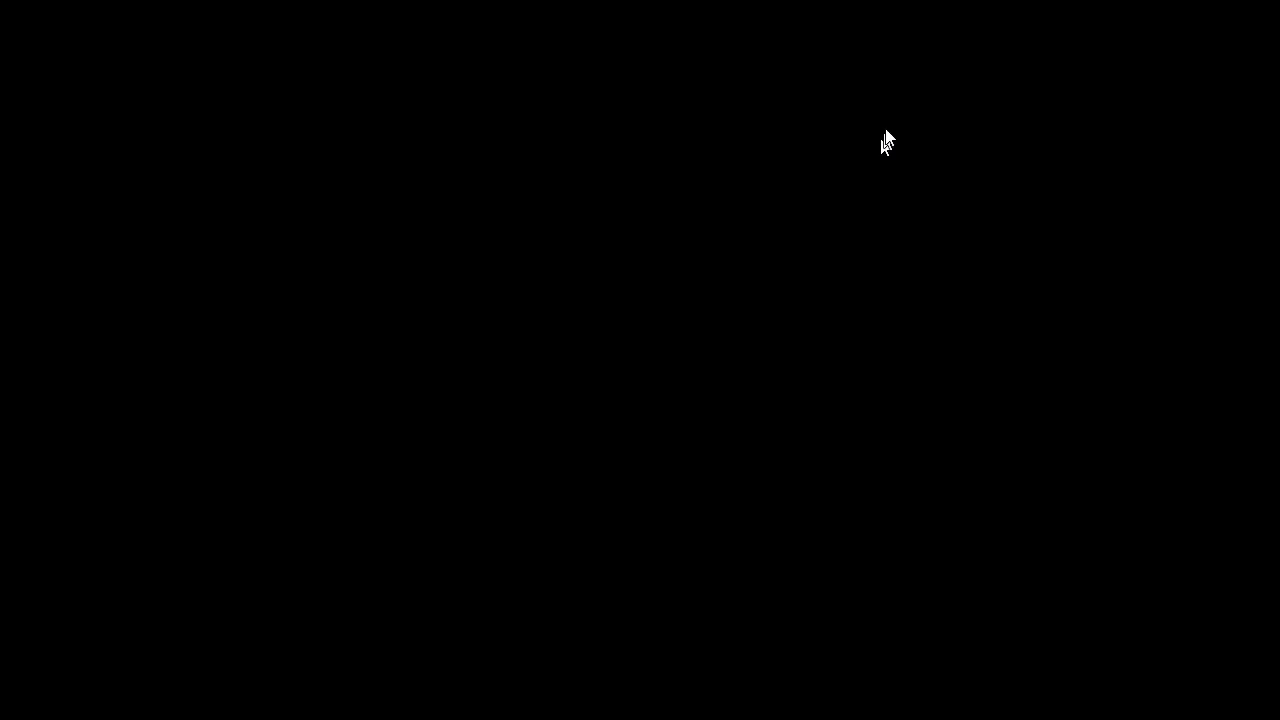
Step: Set the Mobile APower source to capture the "[ApowerMirror.exe]: ApowerMirror Main" window and enlarge the capture in the preview
left_click_drag(886, 130, 402, 25)
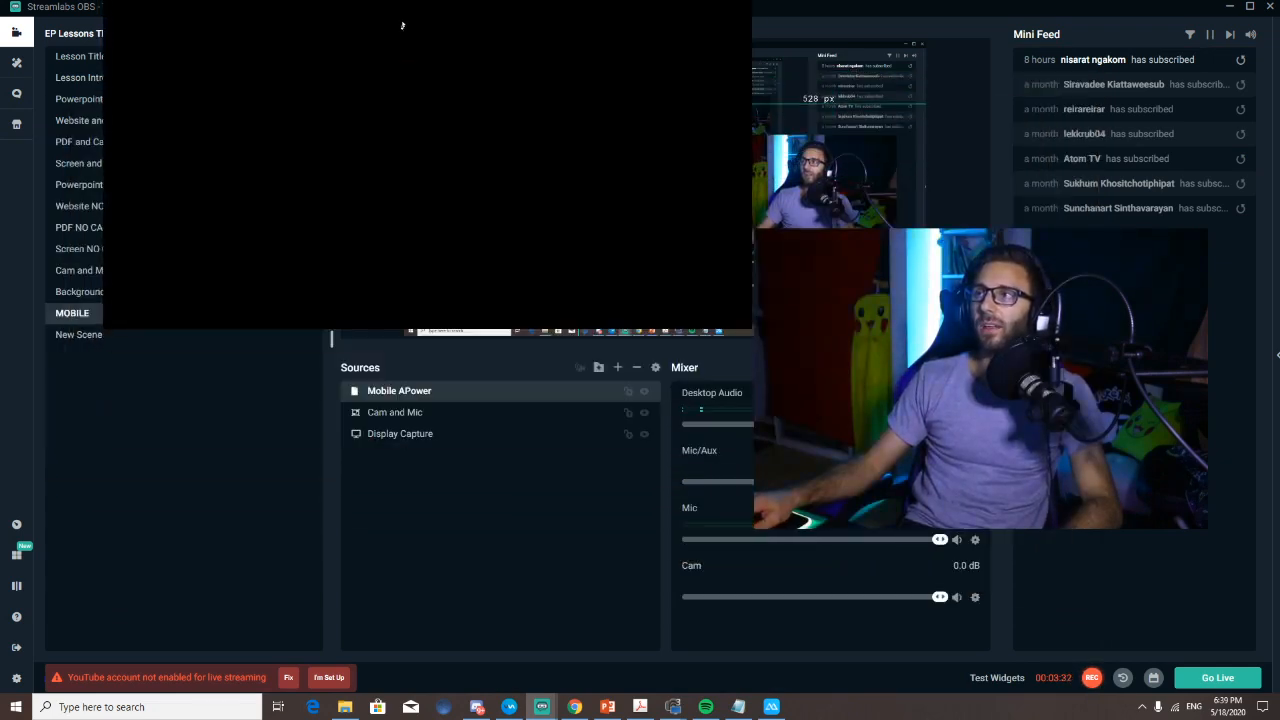
double_click(535, 398)
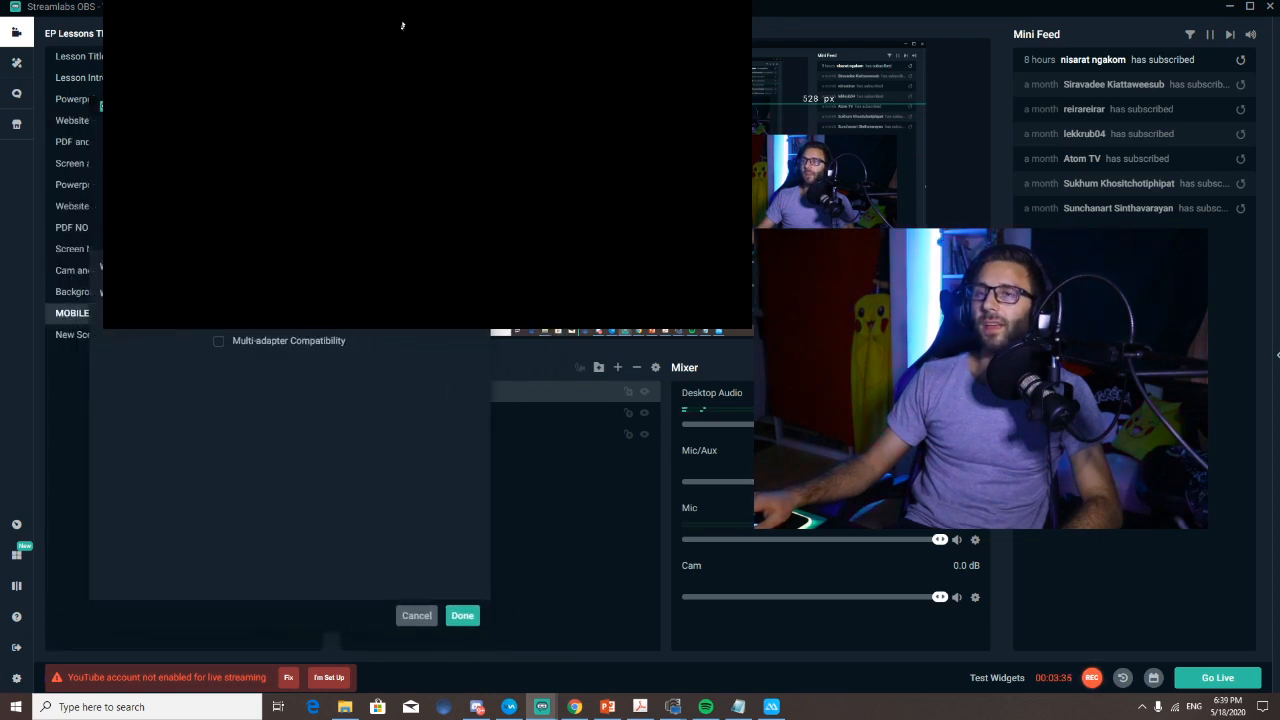
left_click(346, 267)
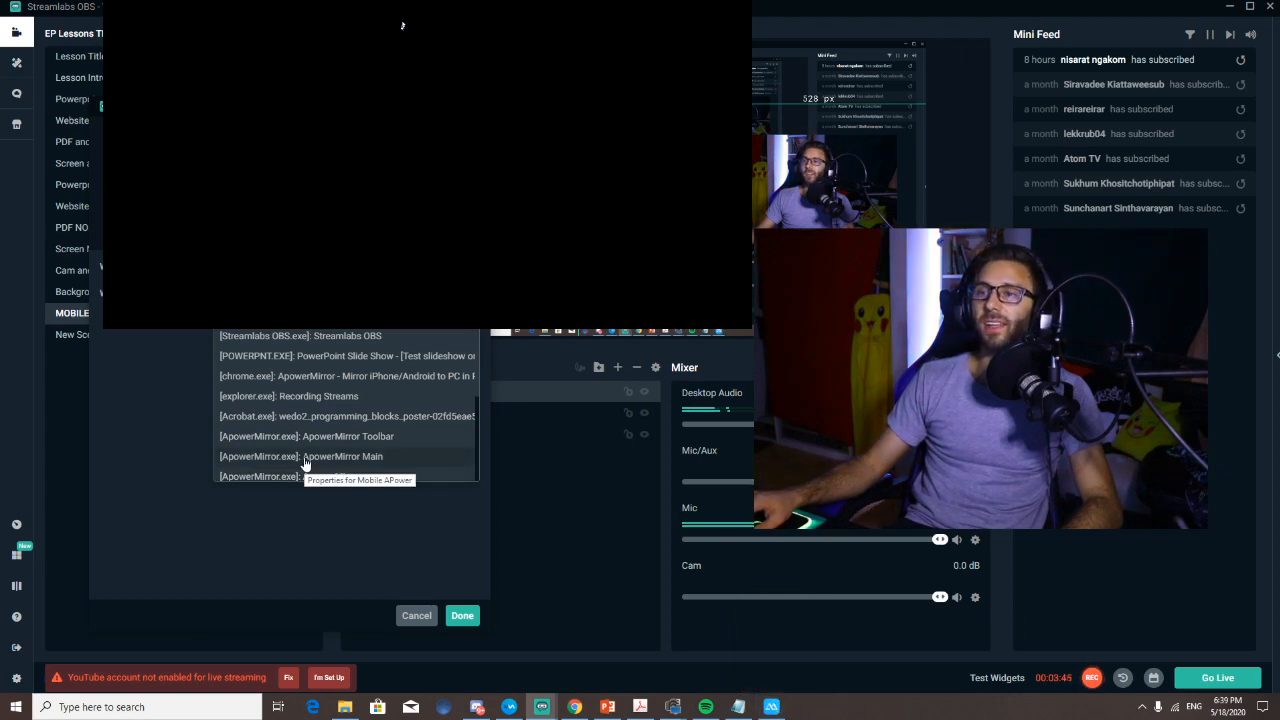
left_click(268, 457)
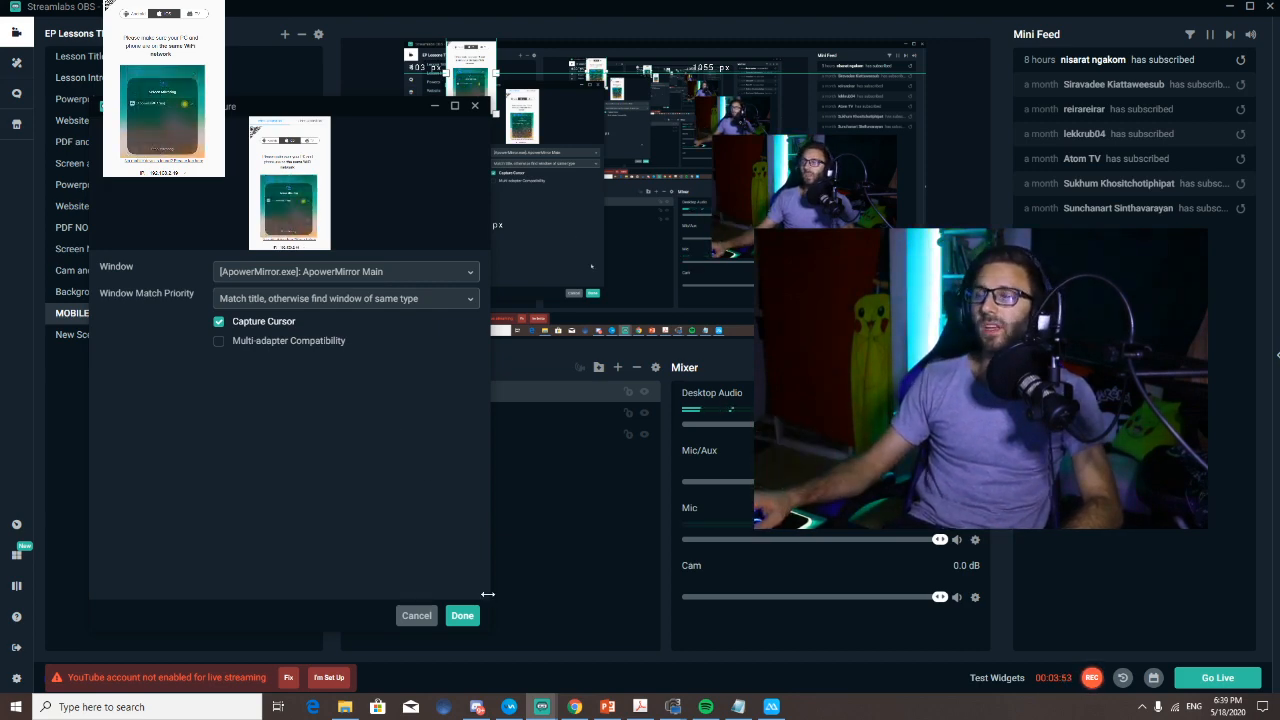
left_click(462, 615)
left_click_drag(530, 112, 604, 193)
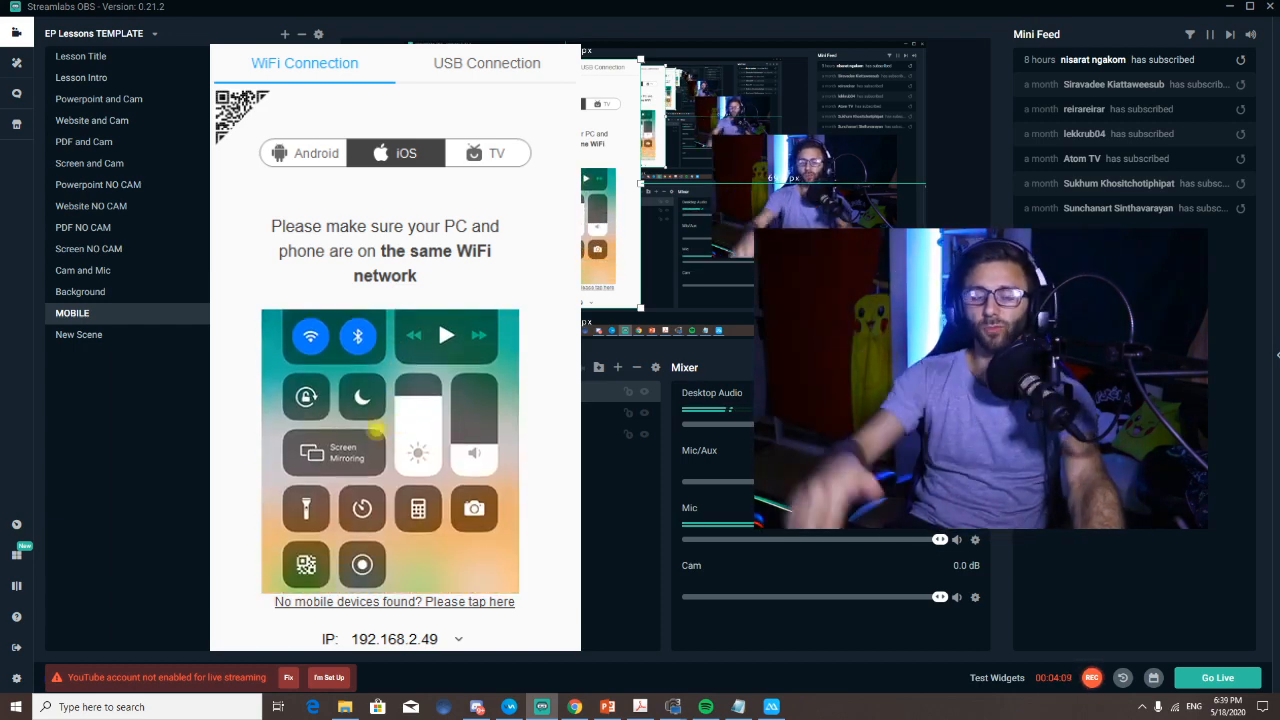
mouse_move(335, 450)
left_mouse_down()
mouse_move(348, 437)
mouse_move(317, 460)
left_mouse_up()
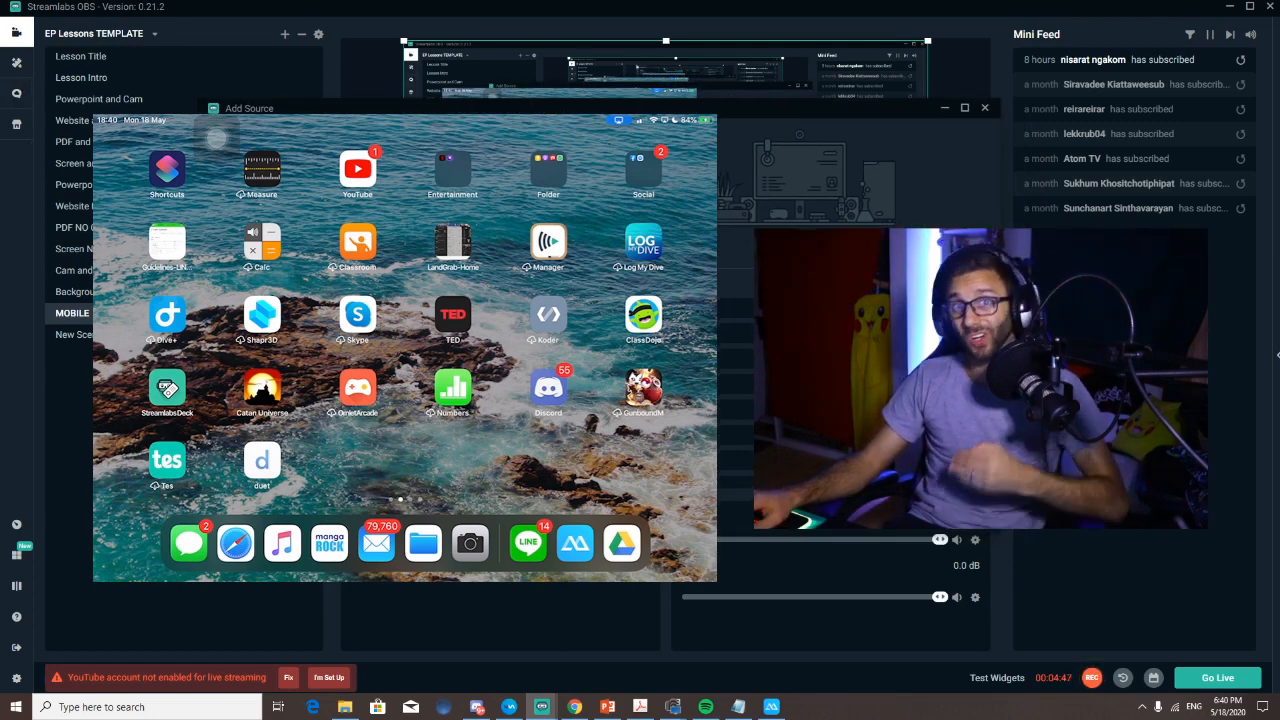
Step: Cancel the pending source addition and hide the Mobile APower source
left_click(956, 511)
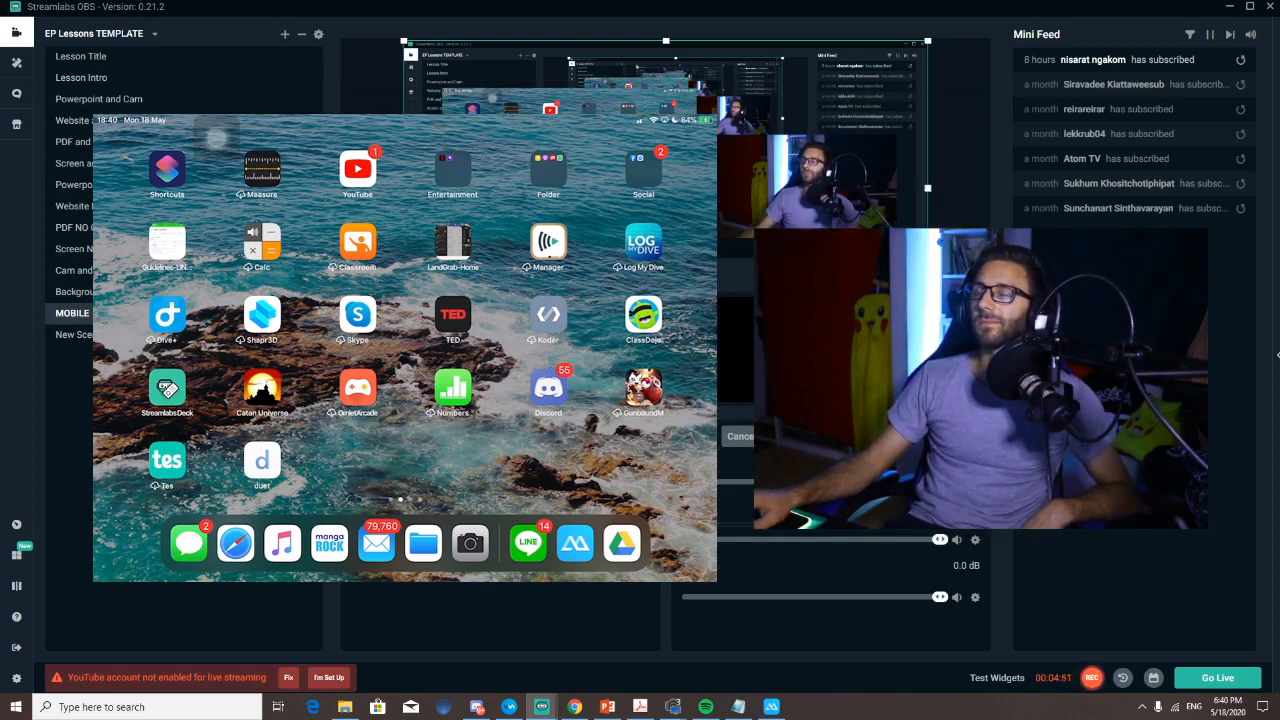
left_click(783, 436)
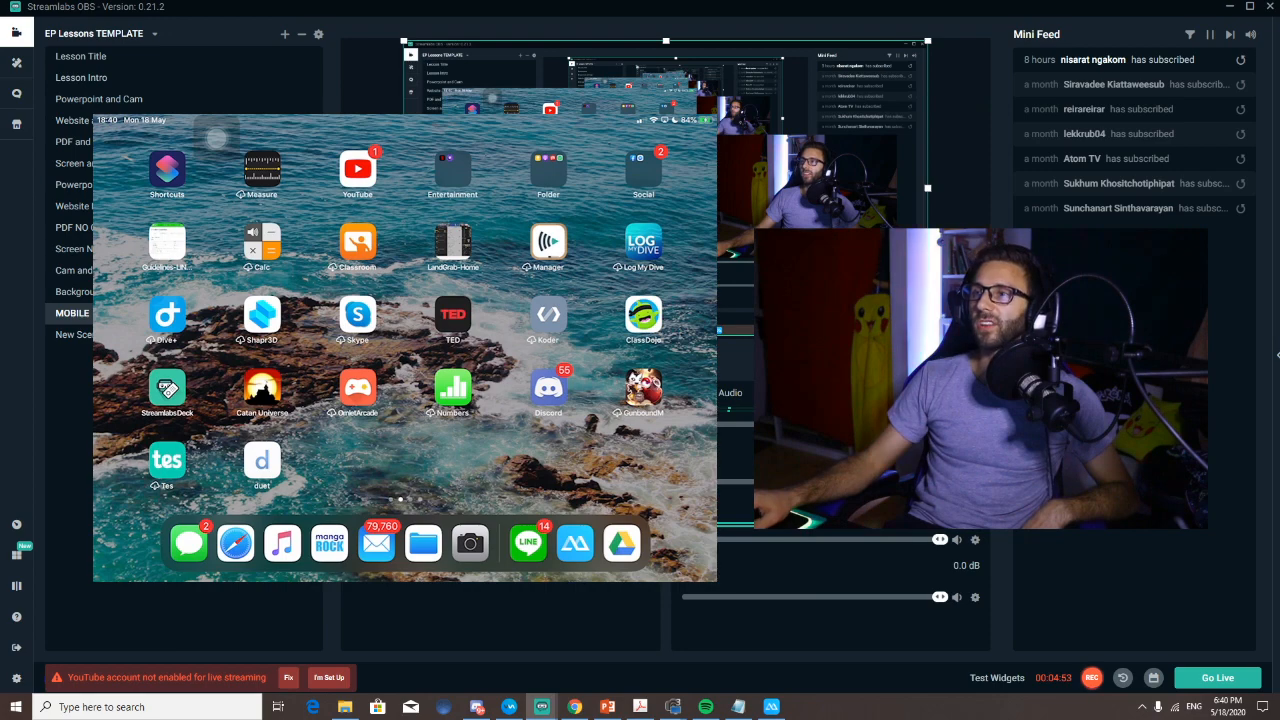
left_click(644, 392)
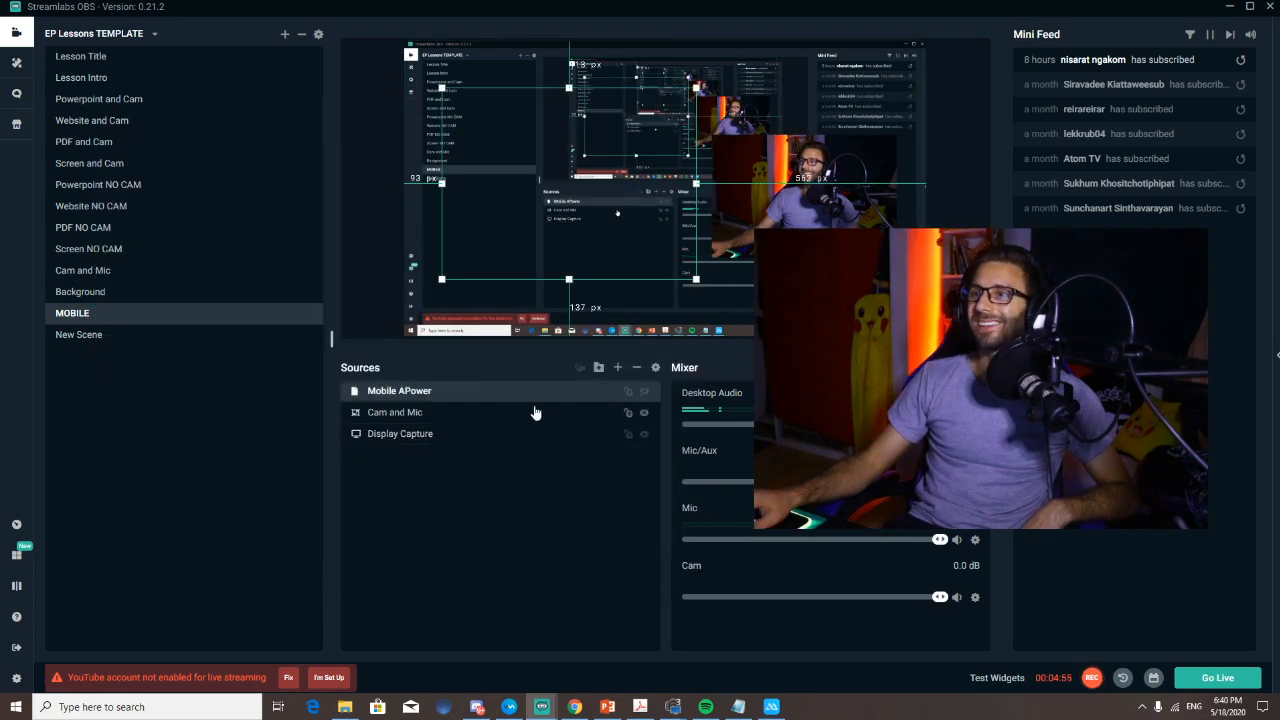
Step: Add the existing Background scene as a source in the MOBILE scene and move it beneath all other sources
left_click(619, 369)
left_click(530, 489)
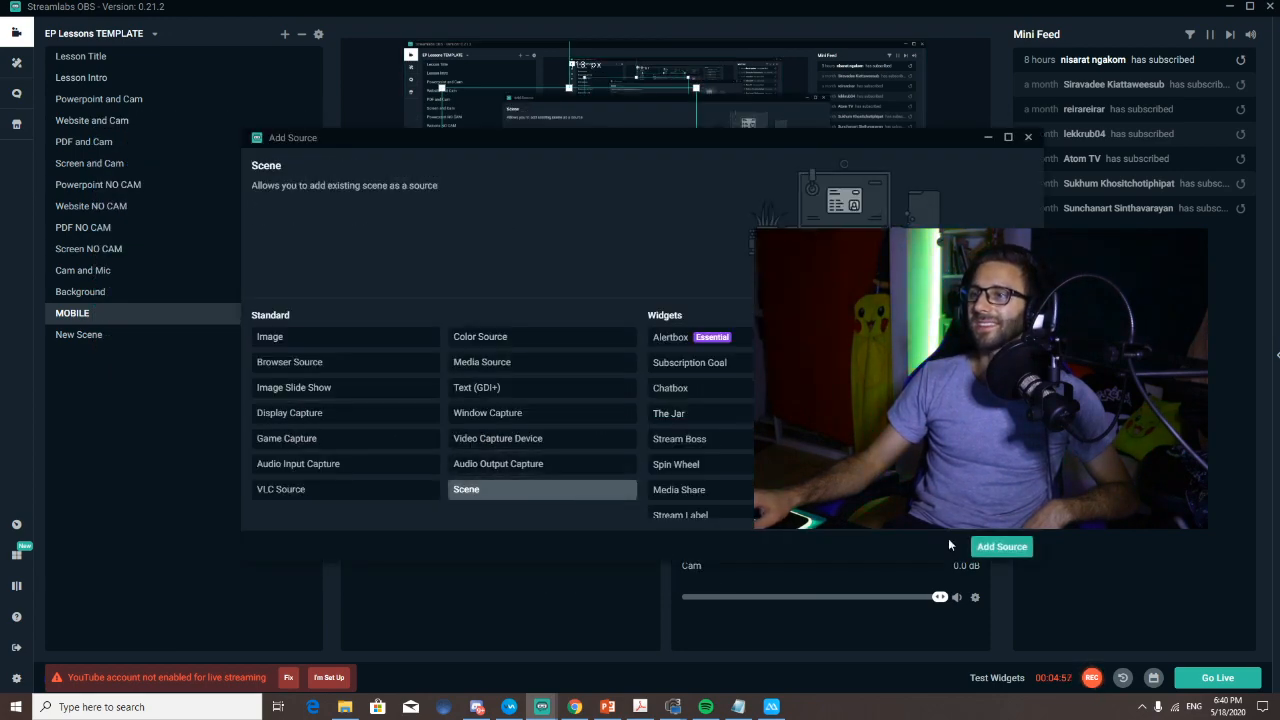
left_click(985, 543)
scroll(421, 370, "down", 5)
scroll(407, 405, "up", 3)
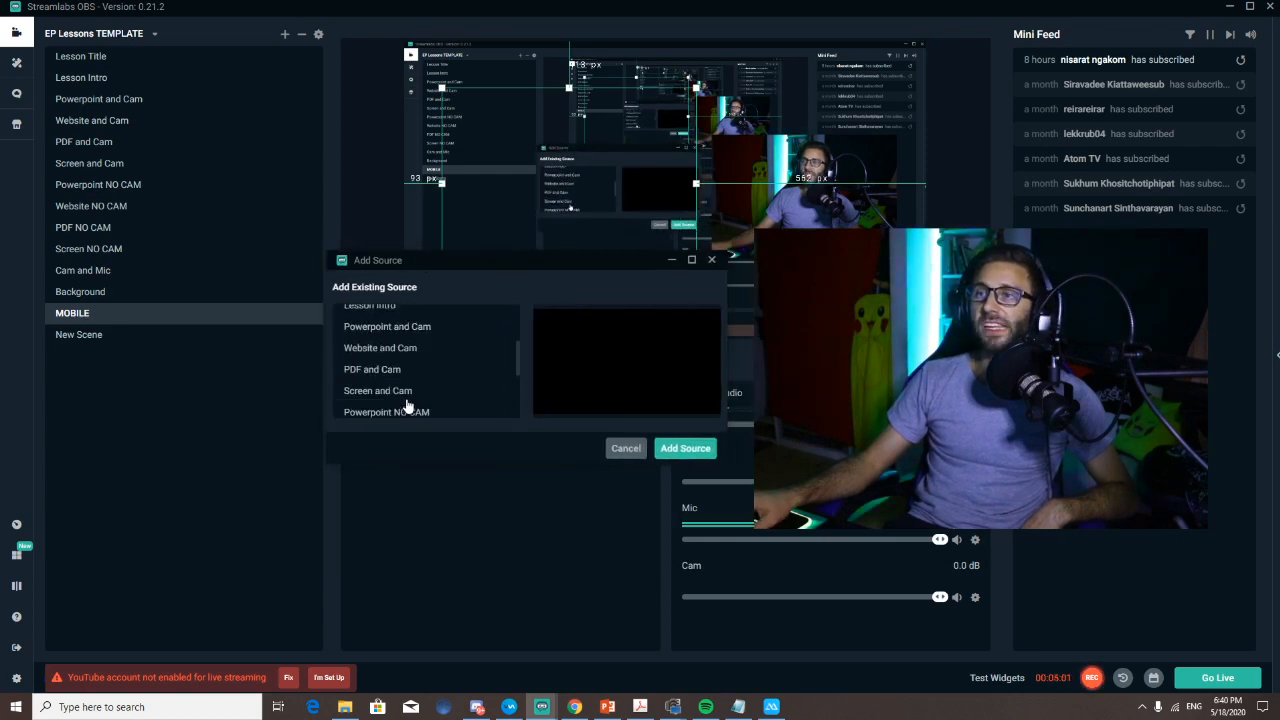
scroll(407, 405, "up", 1)
scroll(407, 405, "down", 4)
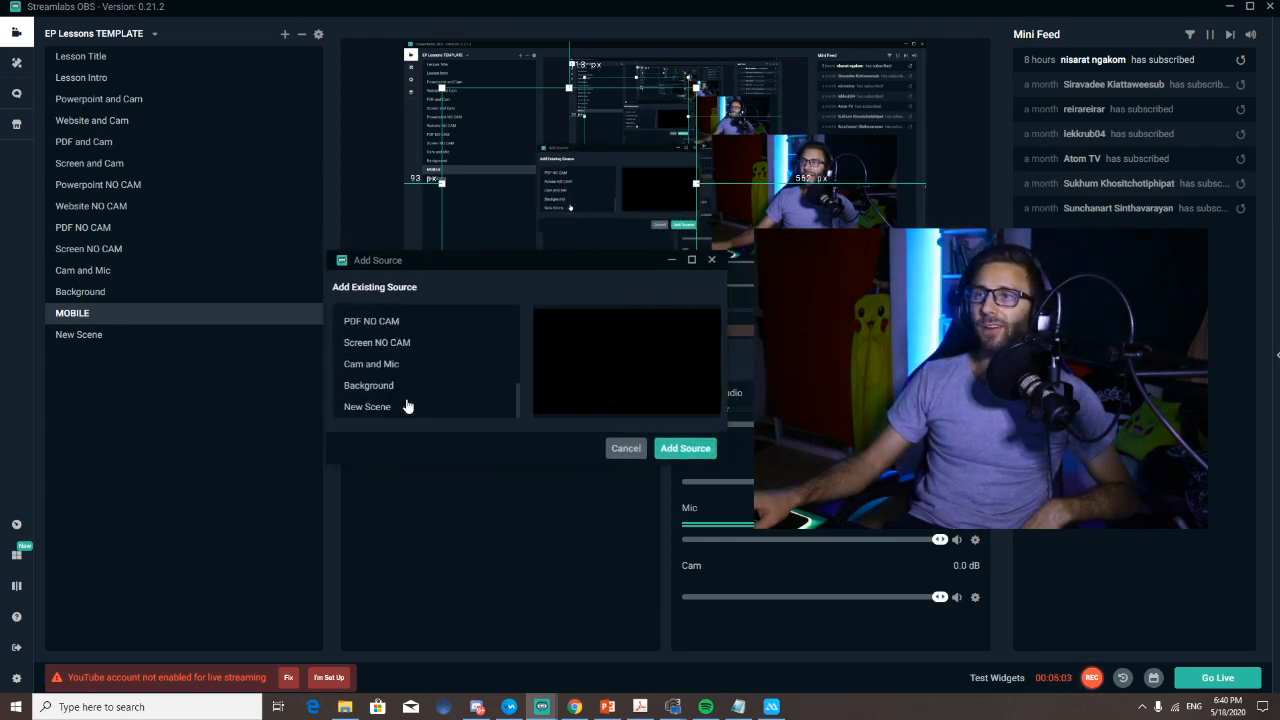
left_click(380, 387)
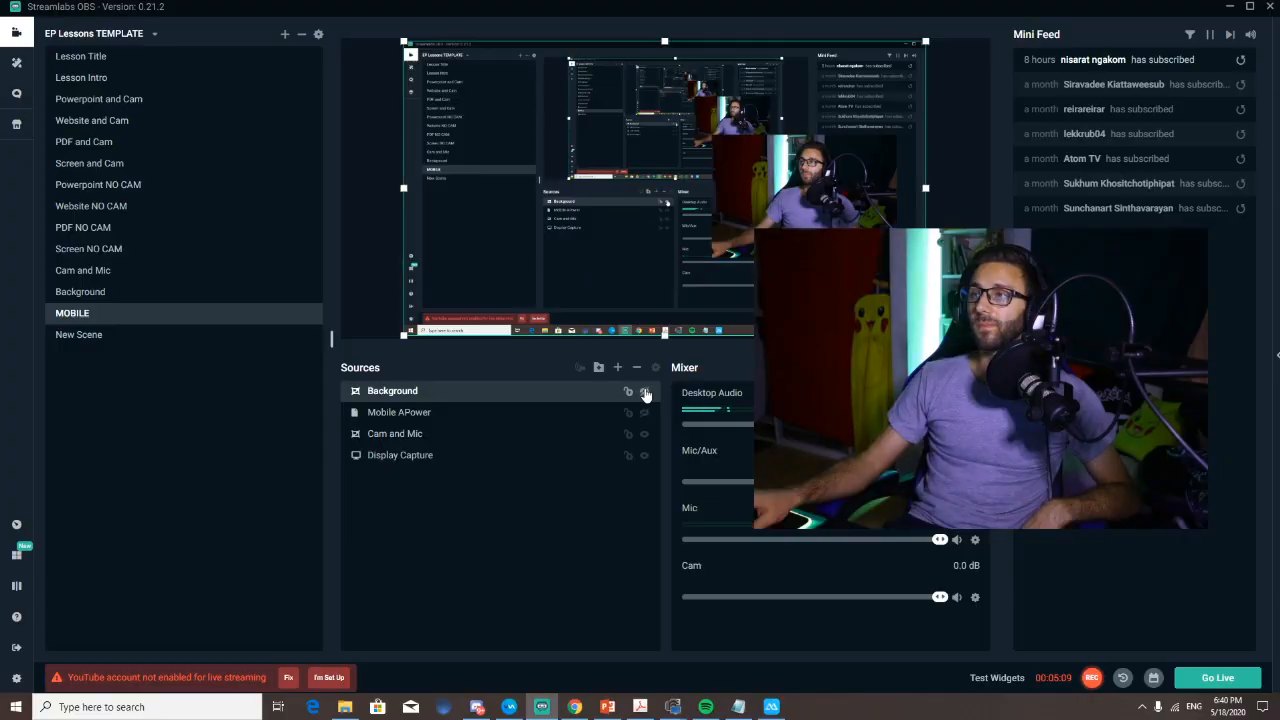
left_click_drag(453, 391, 449, 467)
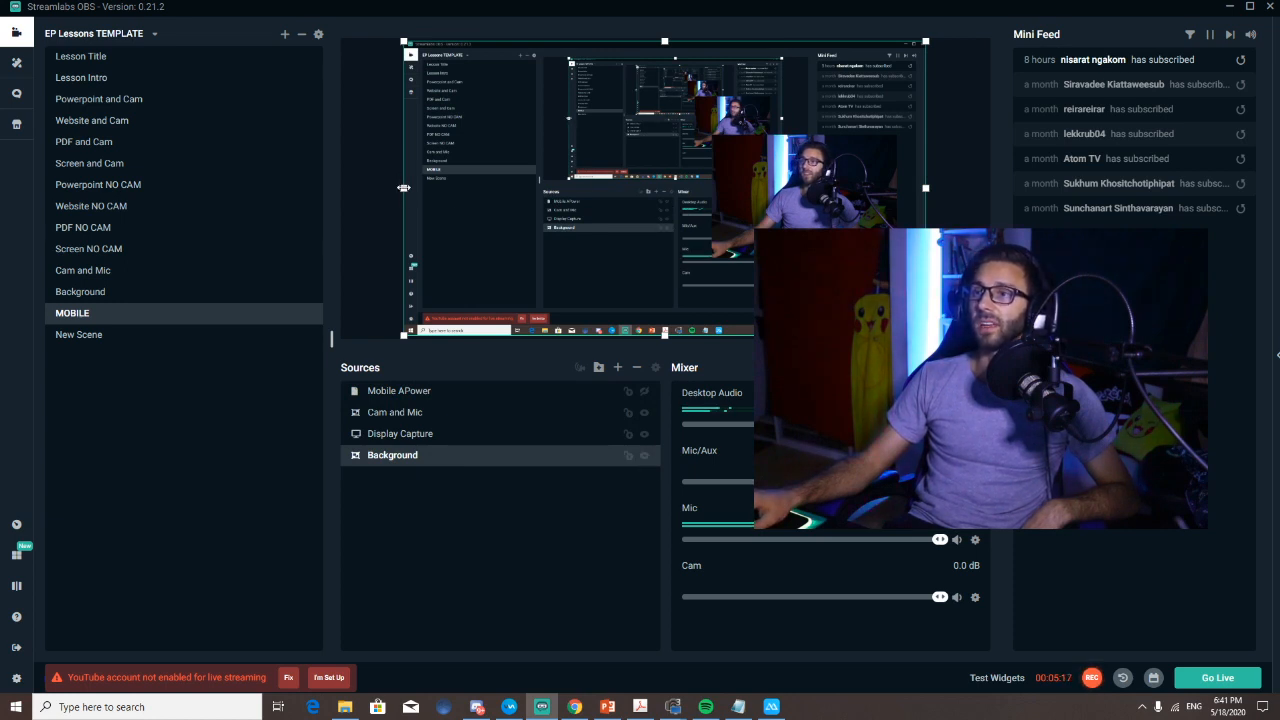
Step: Shrink the Display Capture slightly to leave a background border, and move the Cam and Mic overlay to the canvas's lower-right corner
left_click(432, 432)
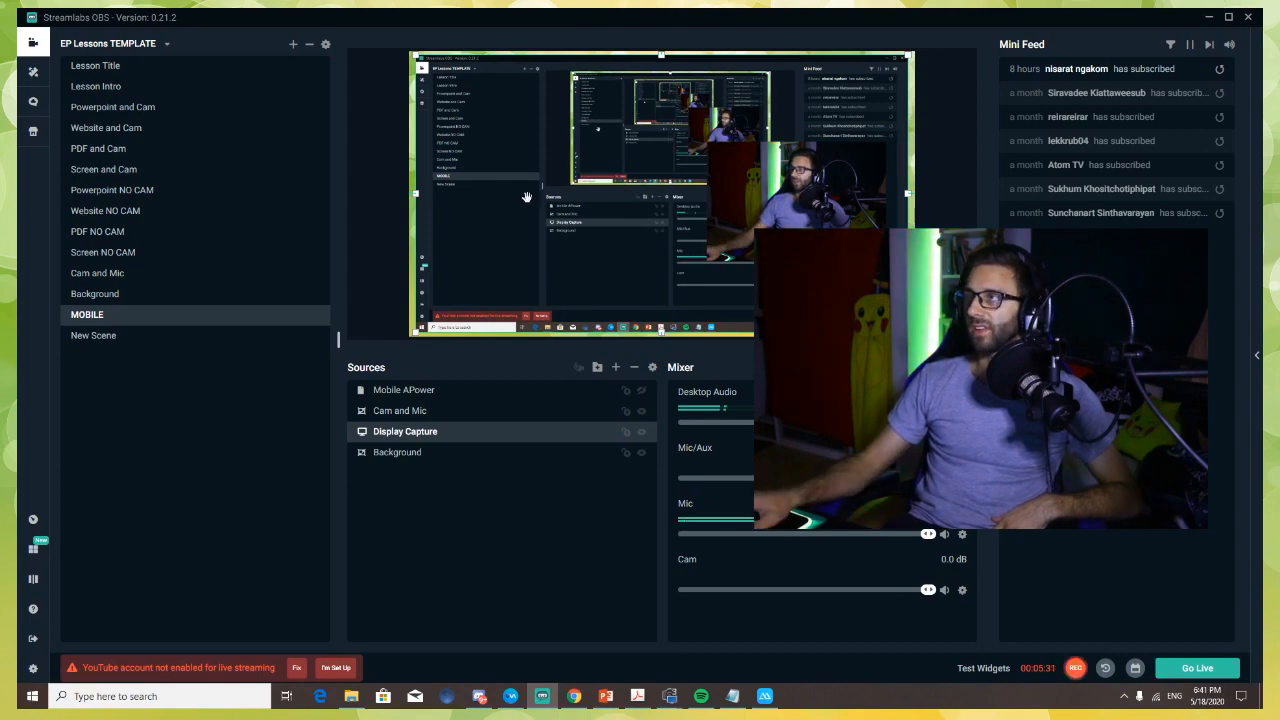
left_click(956, 135)
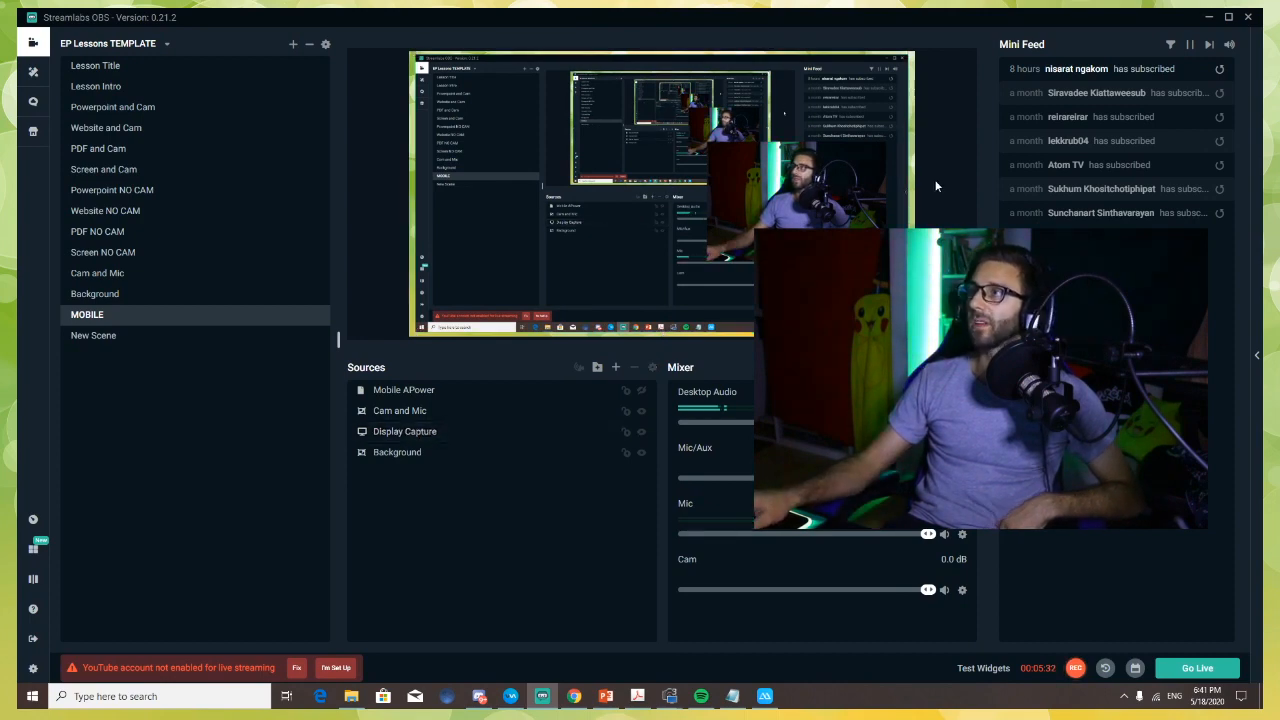
left_click(803, 189)
left_click_drag(803, 189, 817, 246)
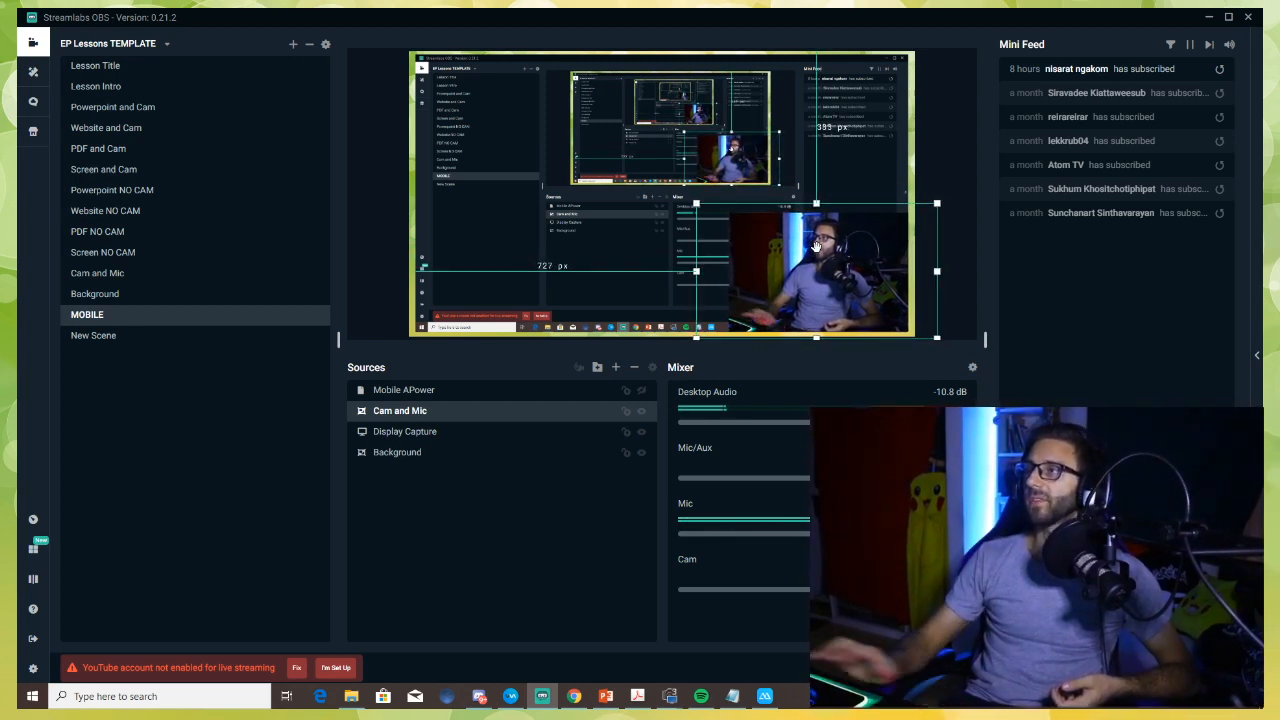
Step: Layer Cam and Mic above the visible Mobile APower capture and move the webcam up along the canvas's right edge
left_click(641, 431)
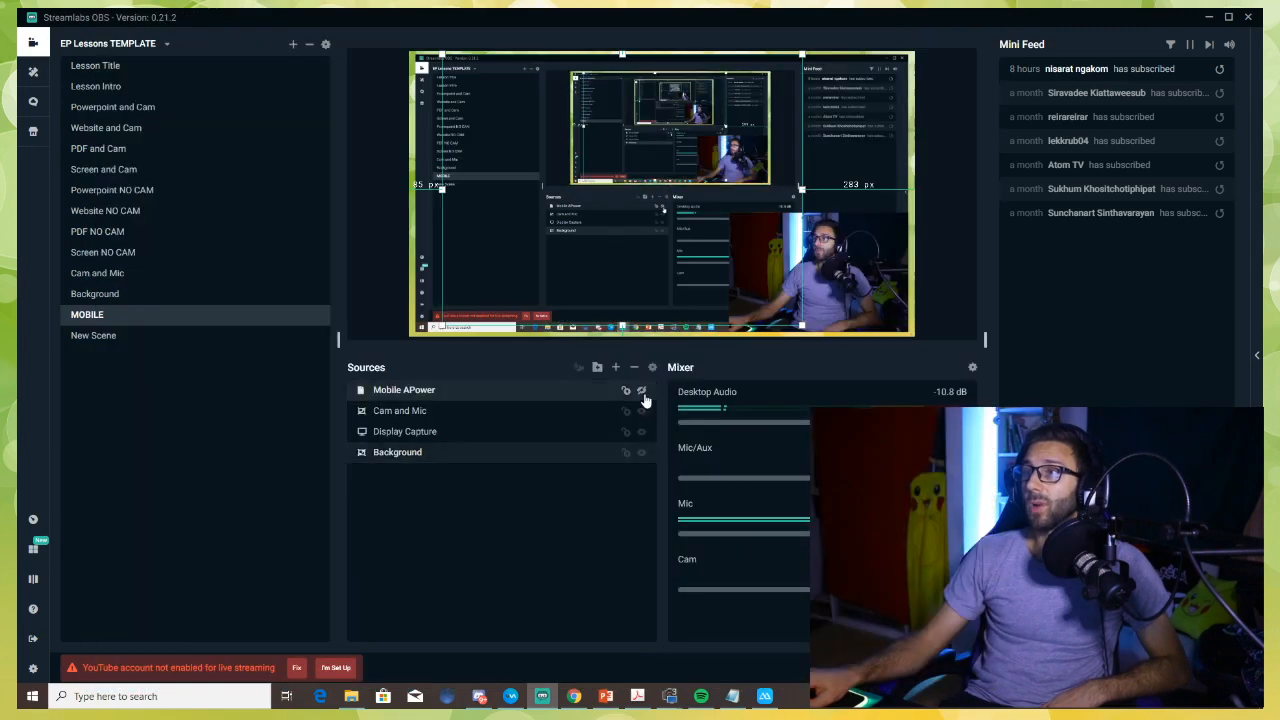
left_click(646, 397)
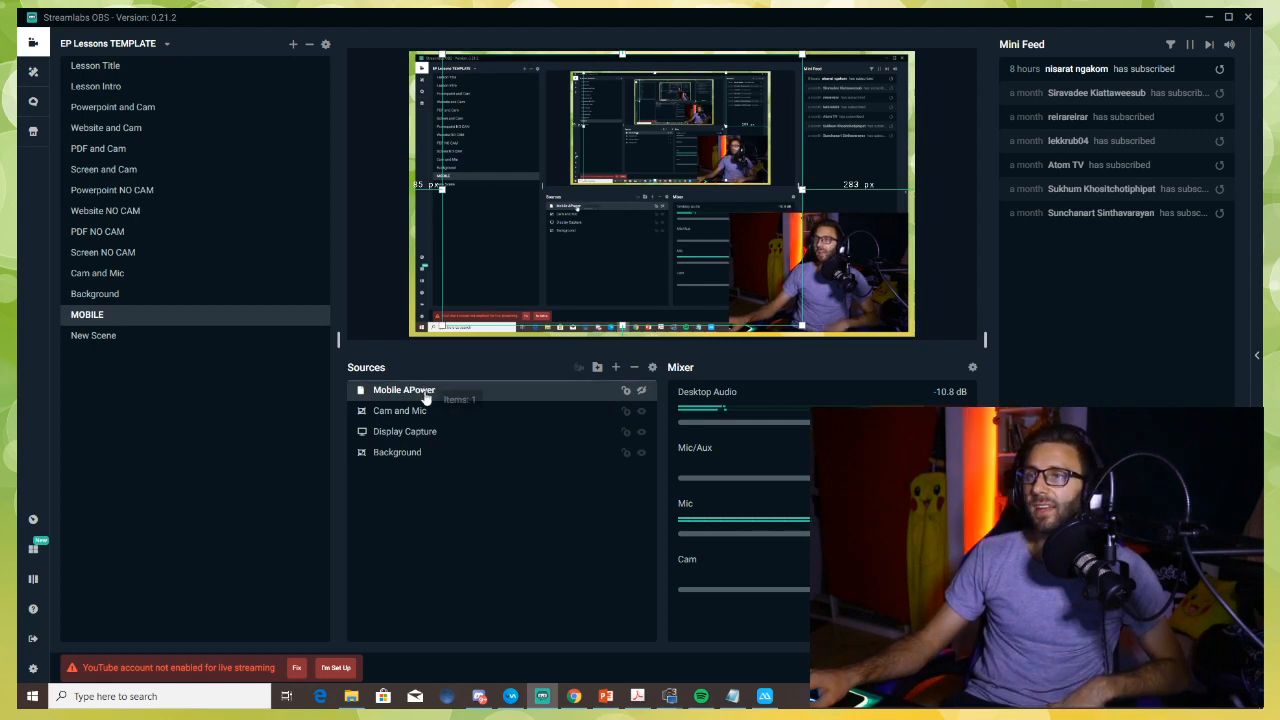
left_click_drag(427, 414, 423, 398)
left_click(641, 411)
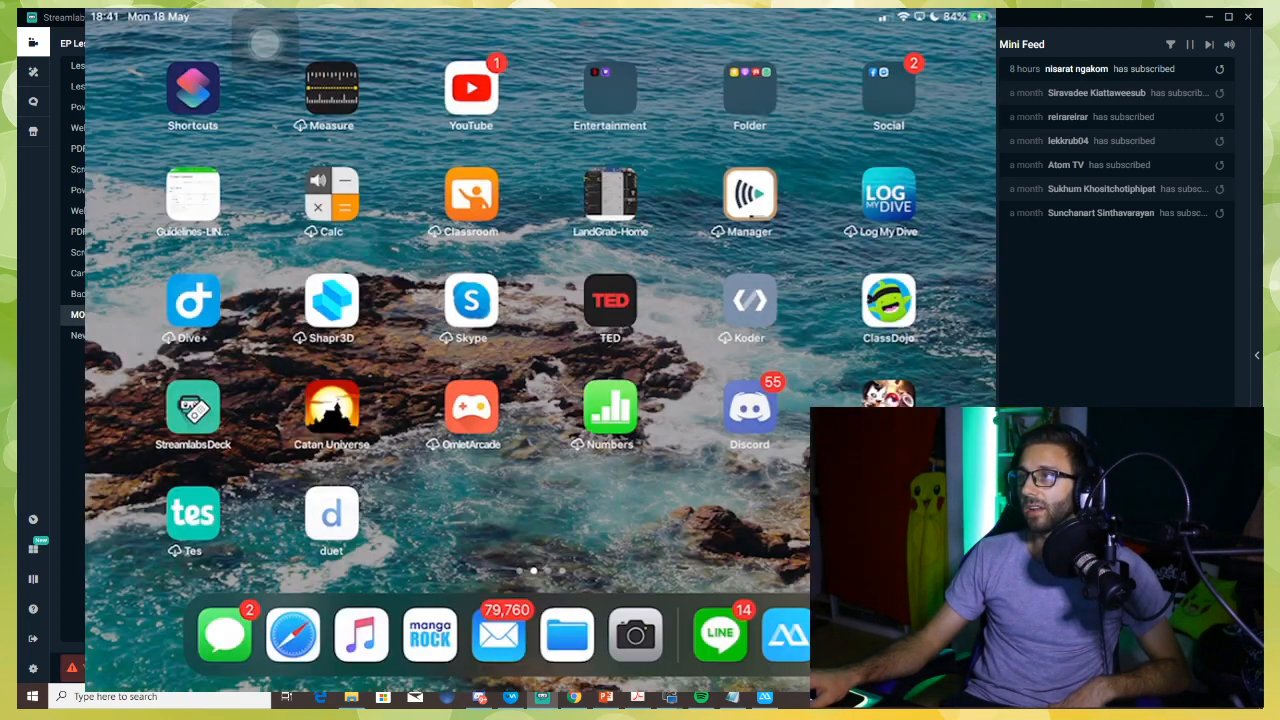
left_click_drag(1037, 557, 1040, 385)
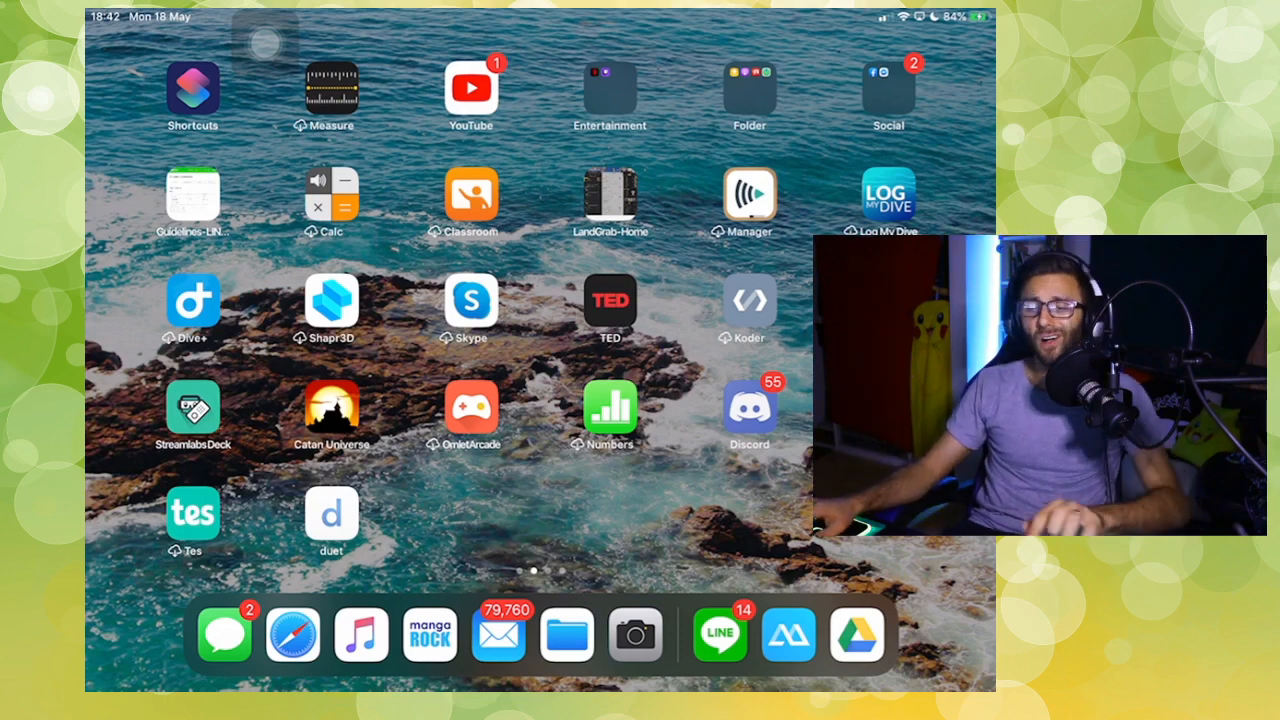
Step: Browse the mirrored iPad's home screen pages to check the live mobile capture
scroll(540, 320, "right", 3)
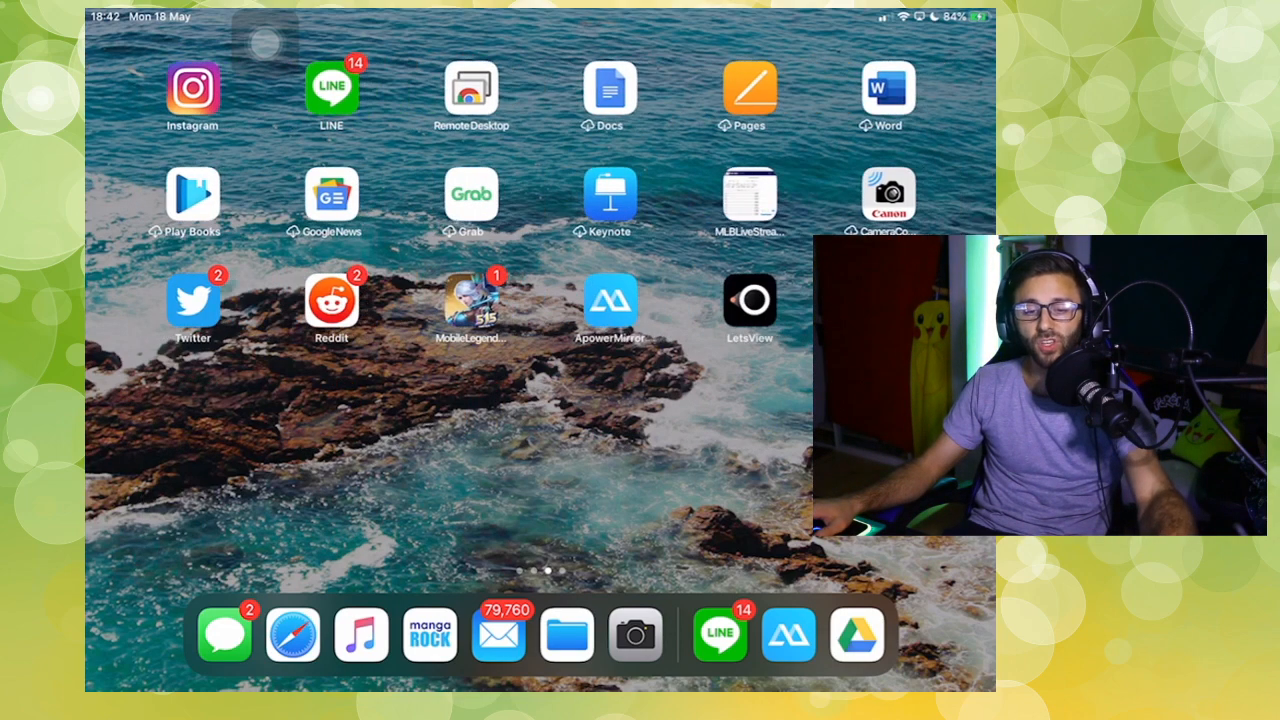
scroll(540, 320, "left", 3)
scroll(540, 320, "left", 3)
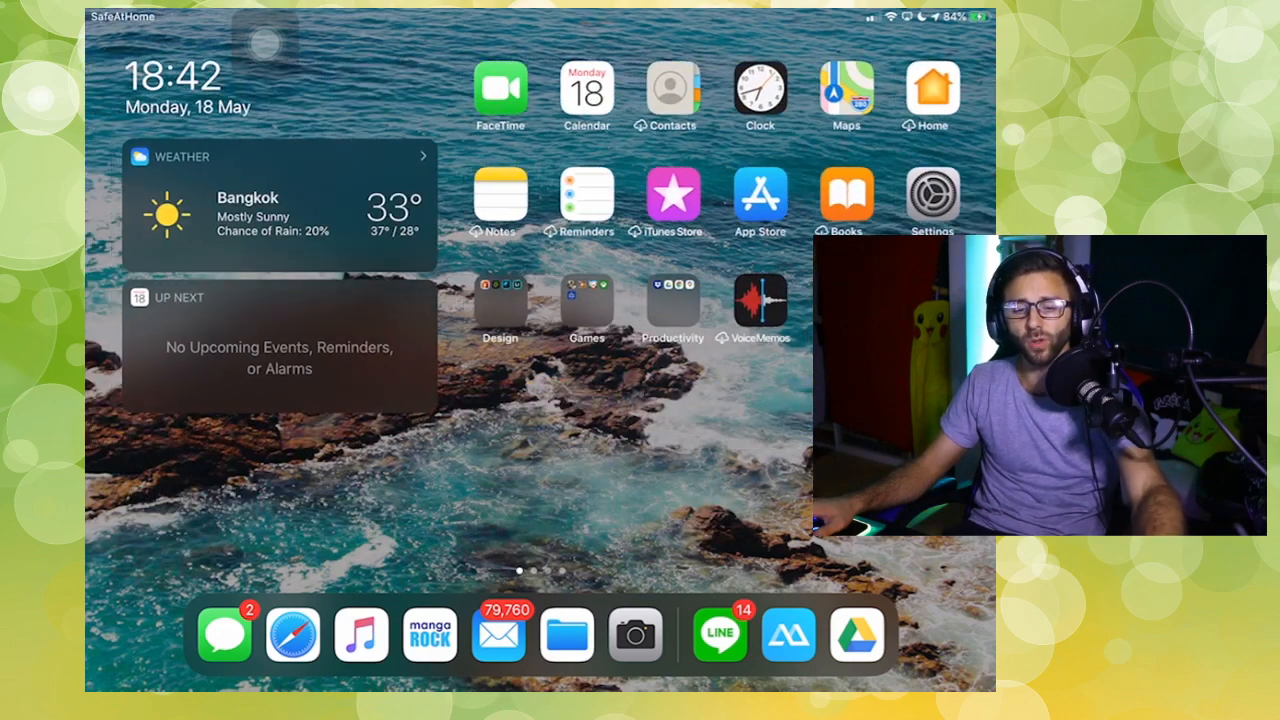
Step: Open Google Drive from the mirrored iPad's Productivity folder, go from the lesson plan back to its folder, and return to the home screen
left_click(673, 300)
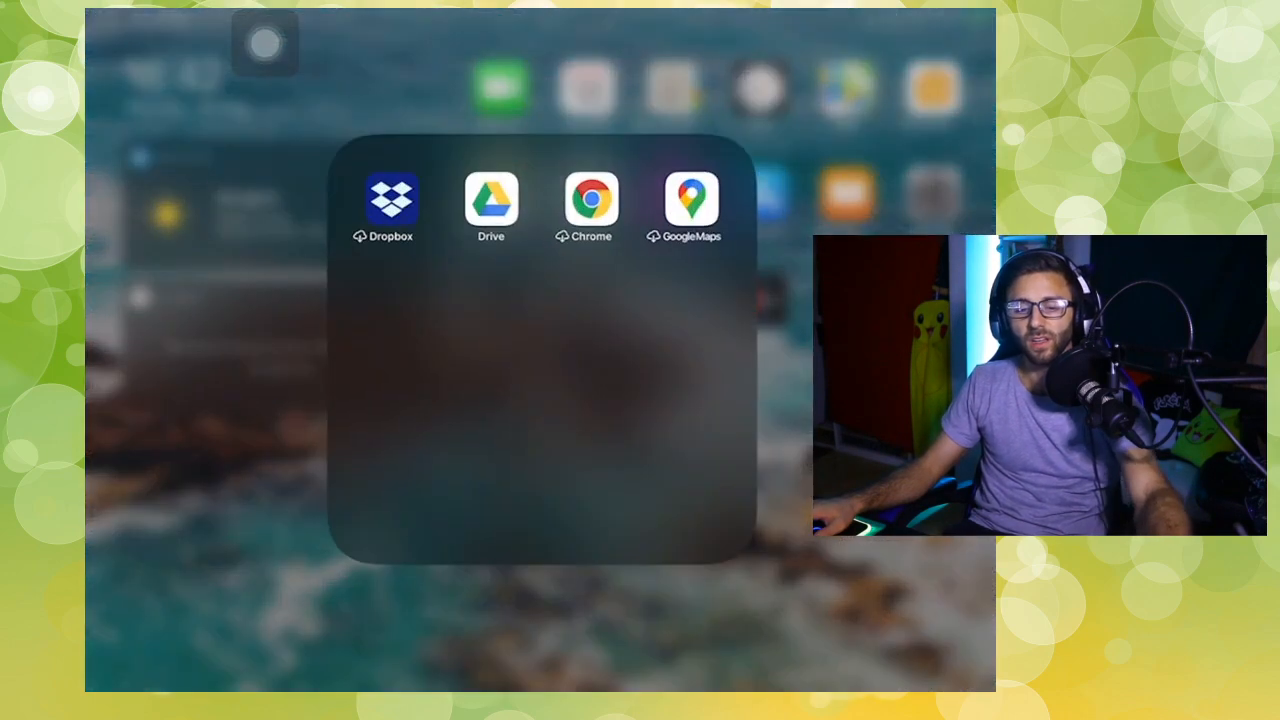
left_click(490, 200)
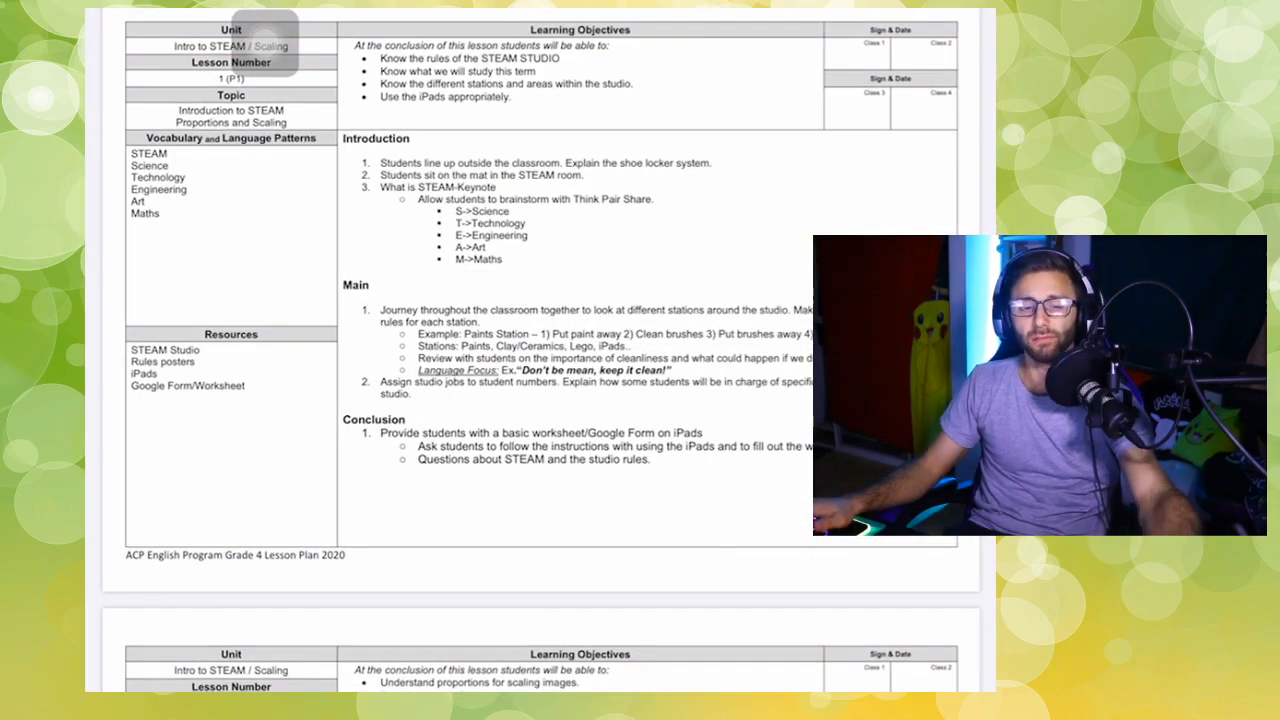
left_click(114, 49)
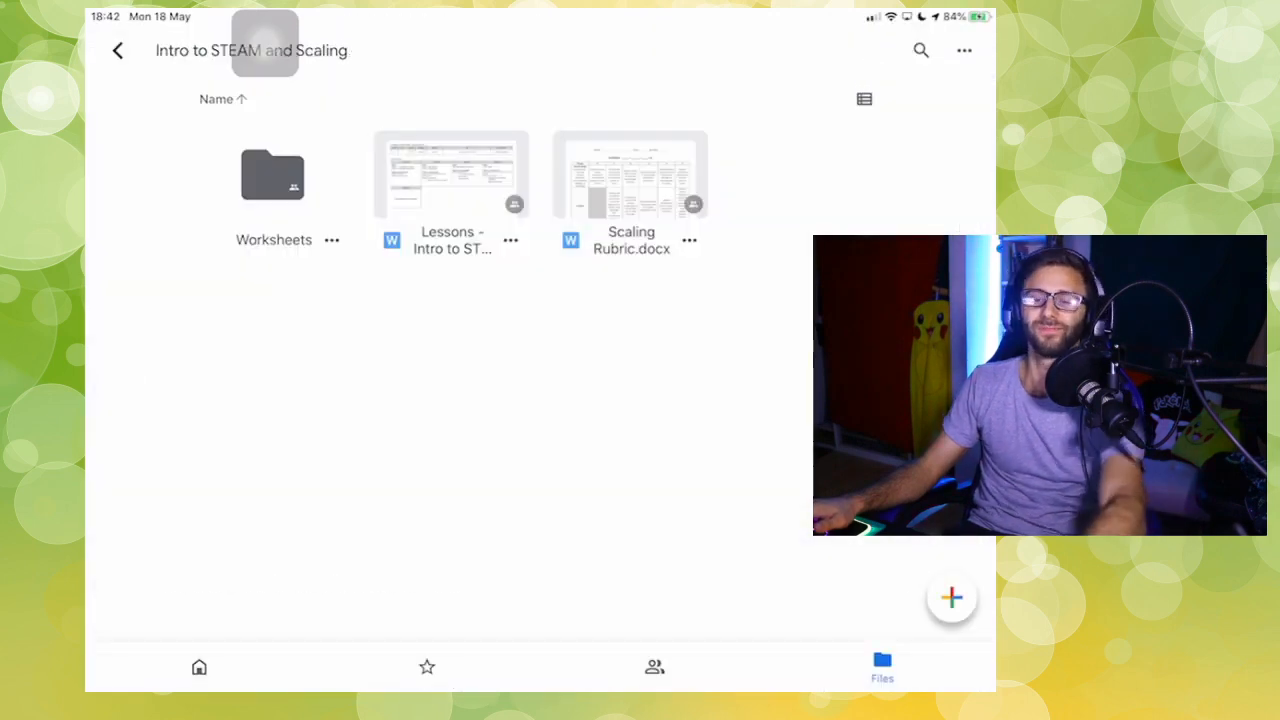
key("Home")
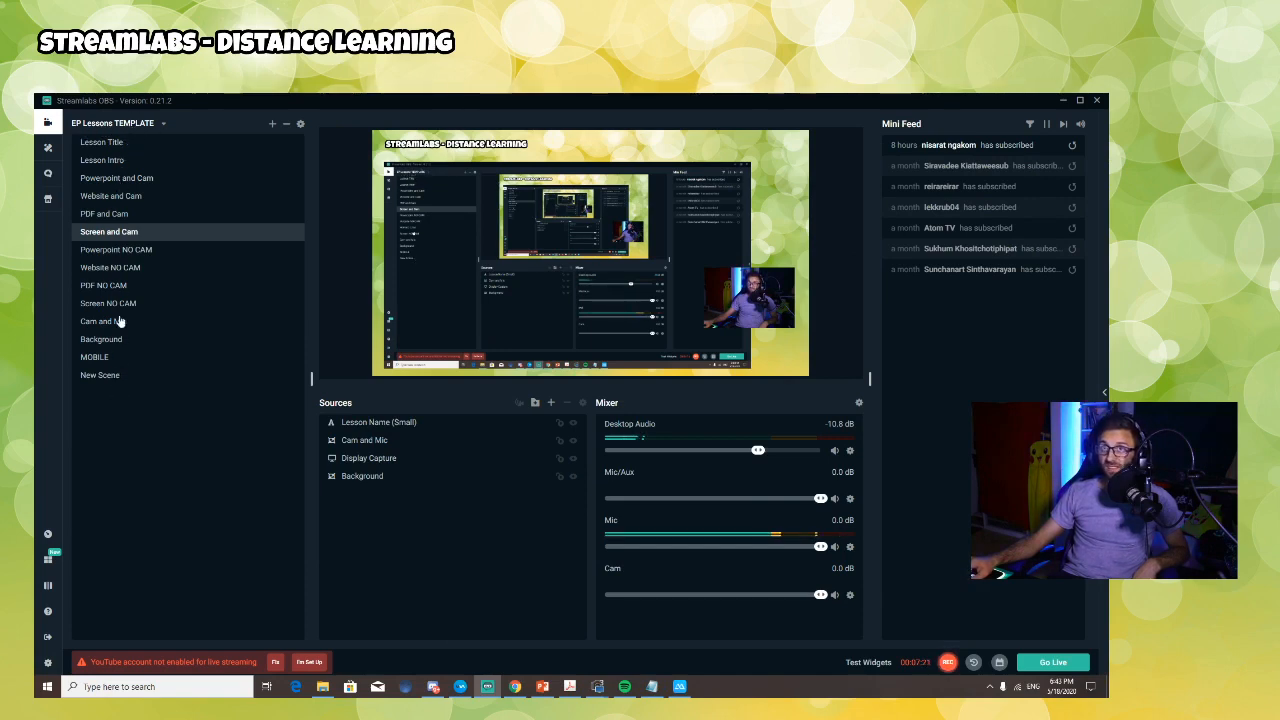
Step: Duplicate the EP Lessons TEMPLATE scene collection and rename the copy with the teacher's name
left_click(163, 124)
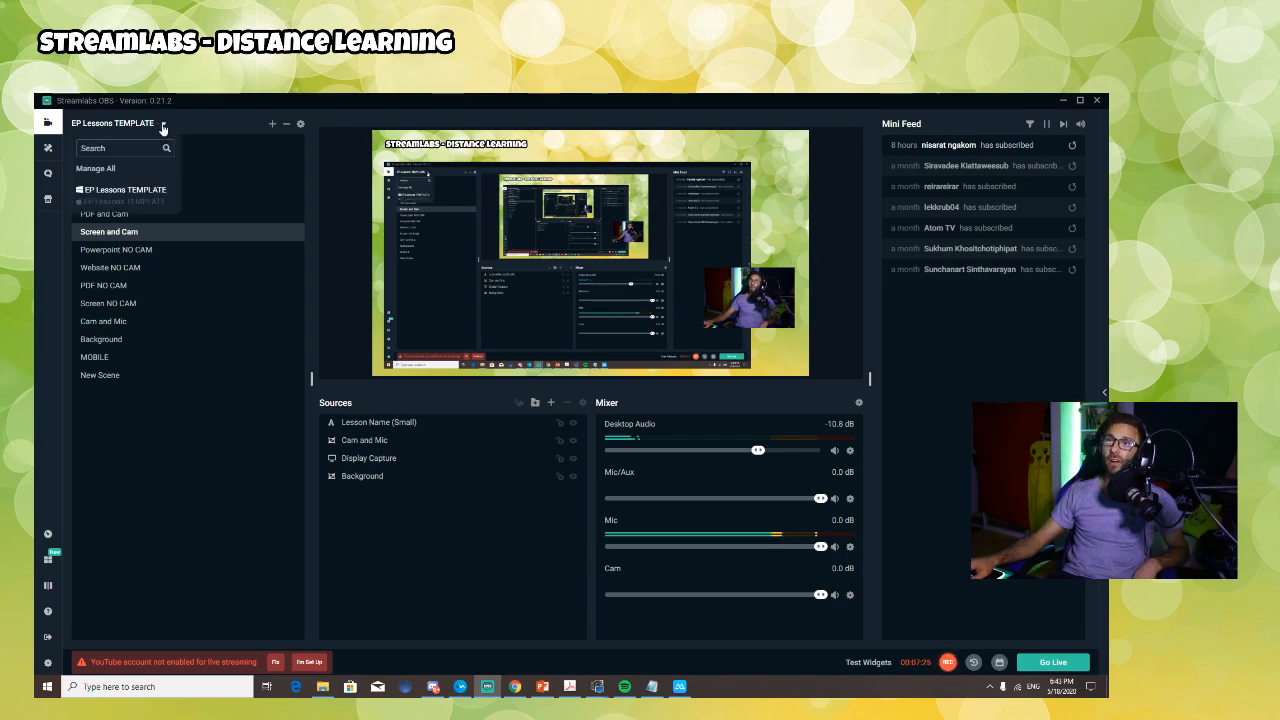
left_click(97, 169)
mouse_move(389, 250)
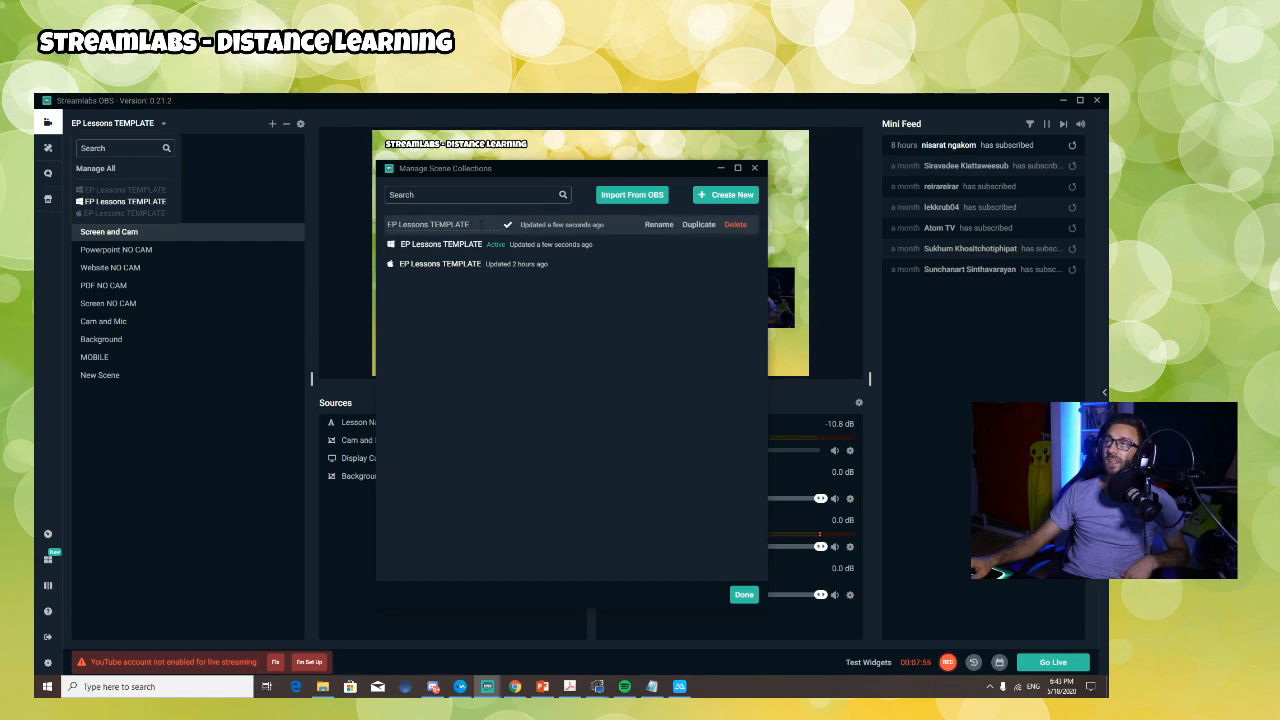
left_click_drag(408, 224, 386, 224)
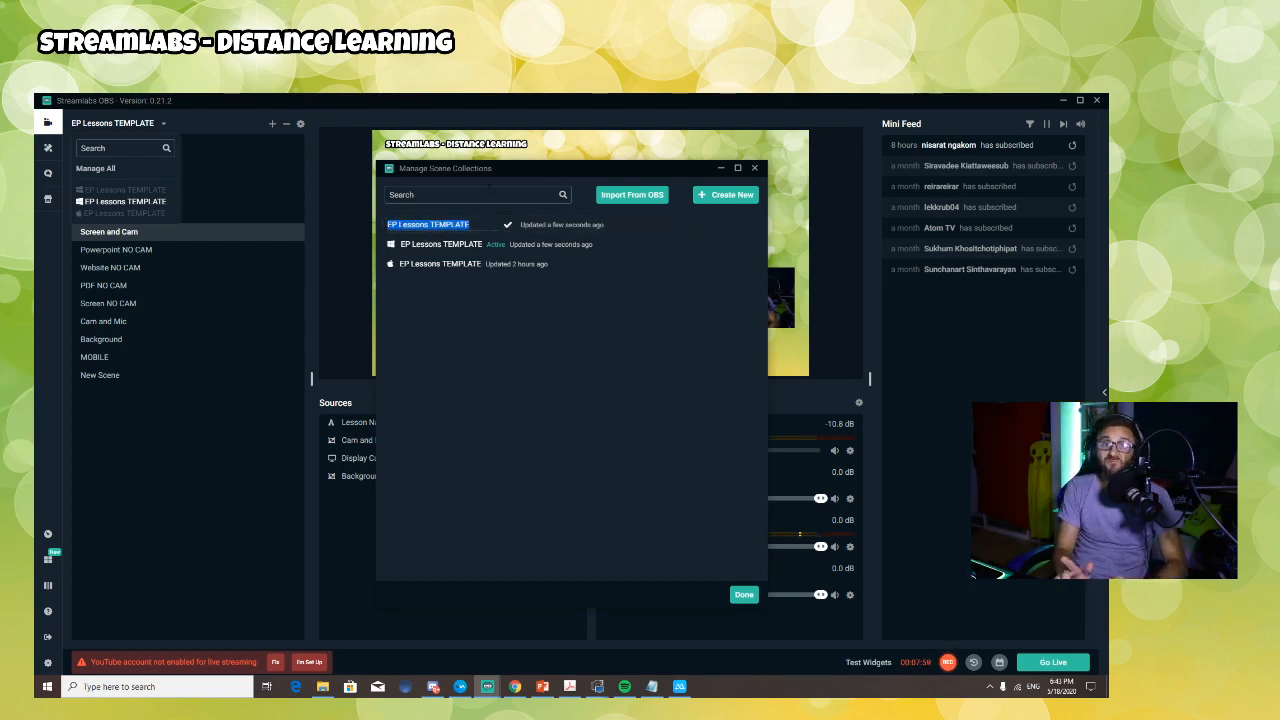
type("Harrison")
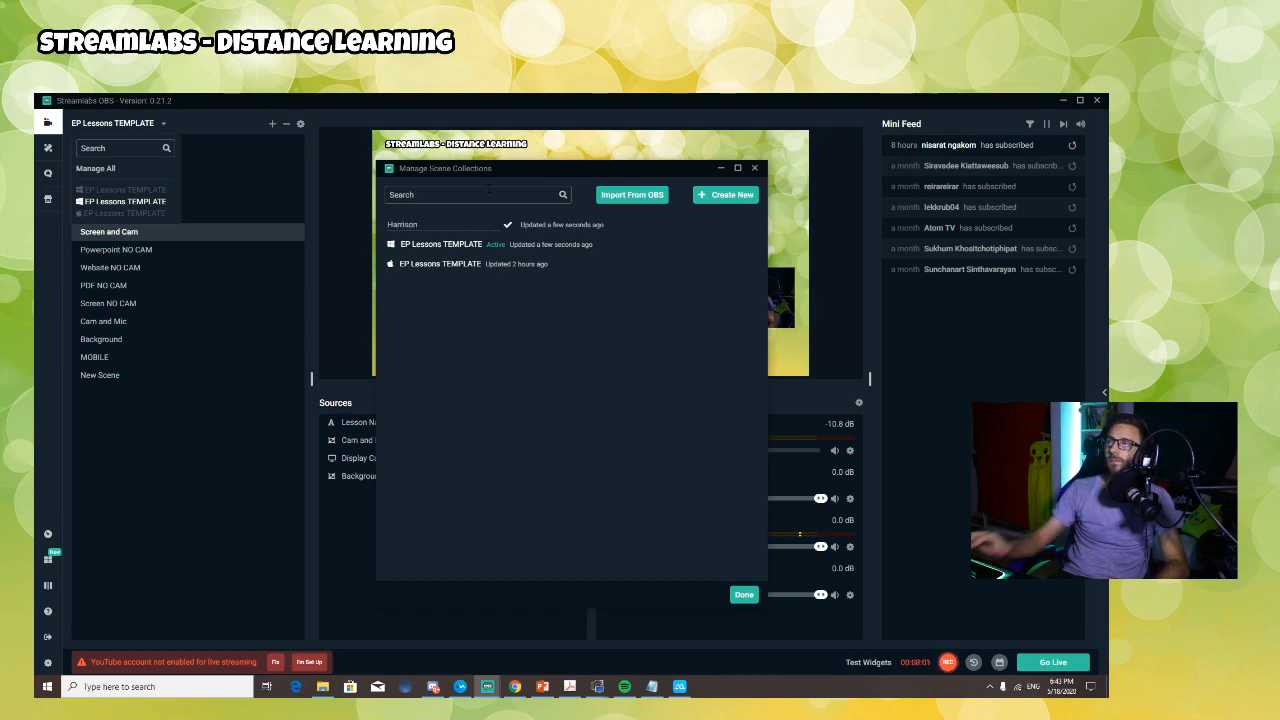
left_click(507, 224)
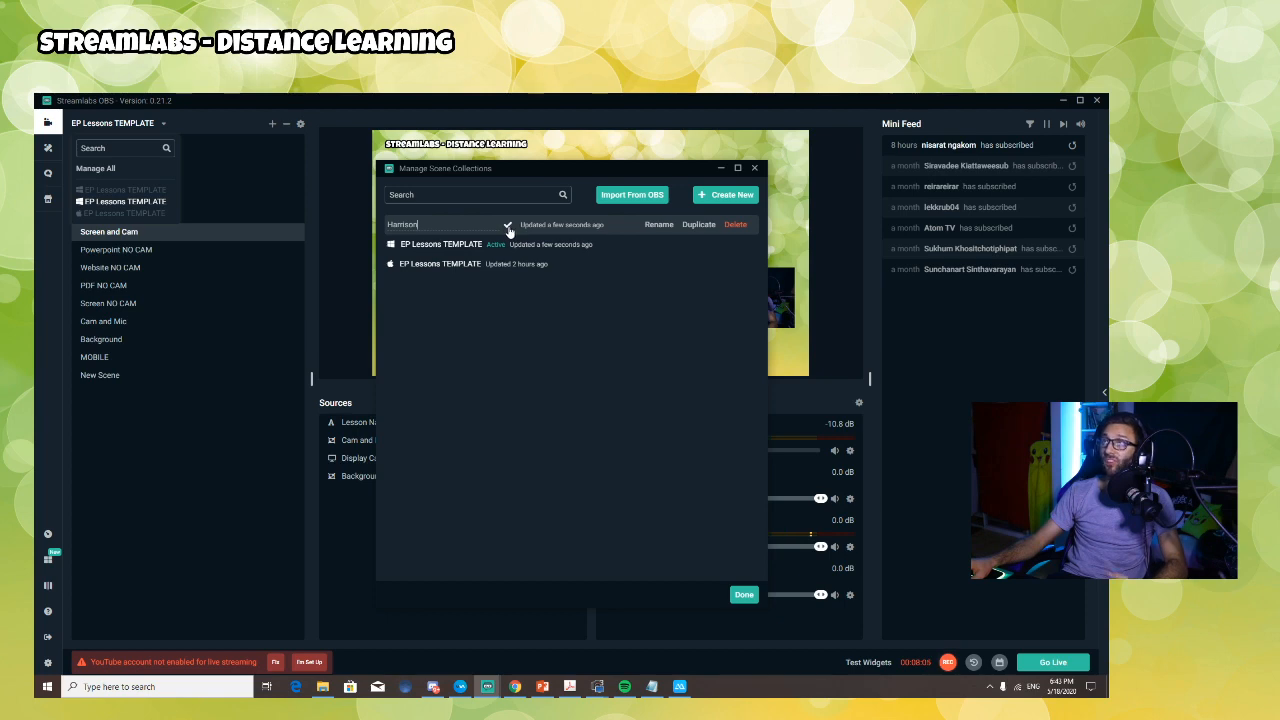
left_click(508, 226)
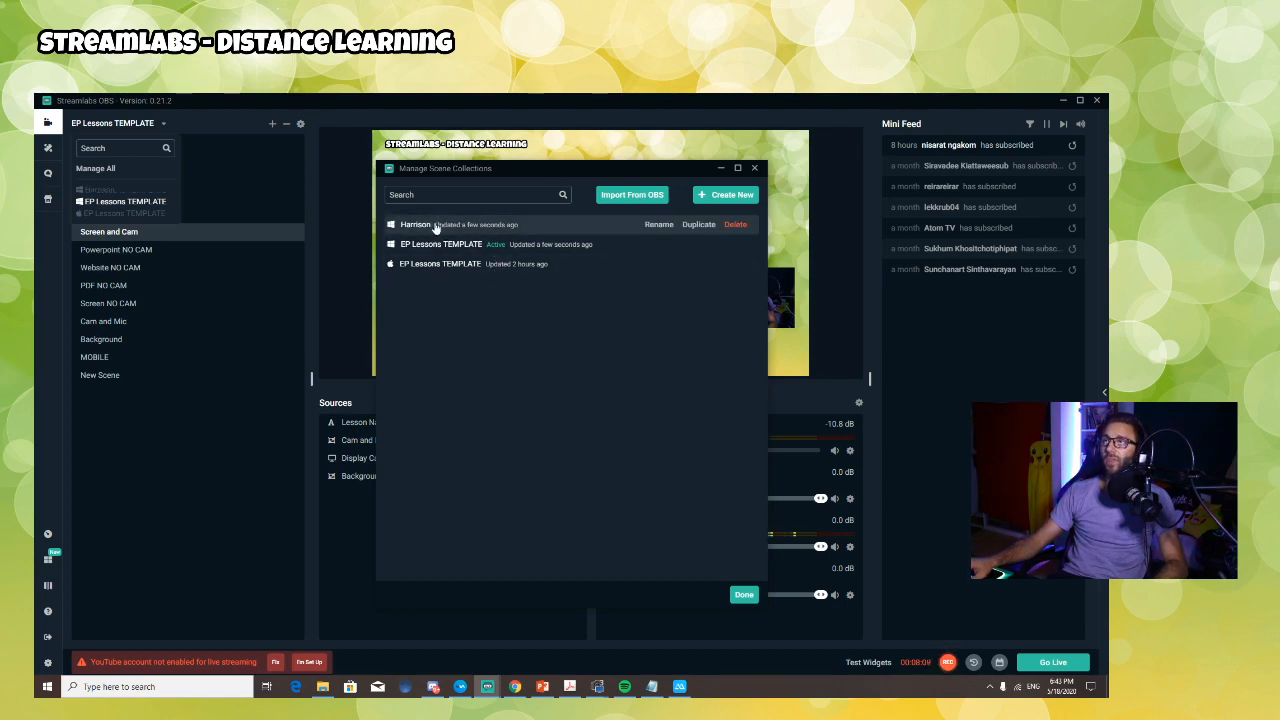
left_click(744, 594)
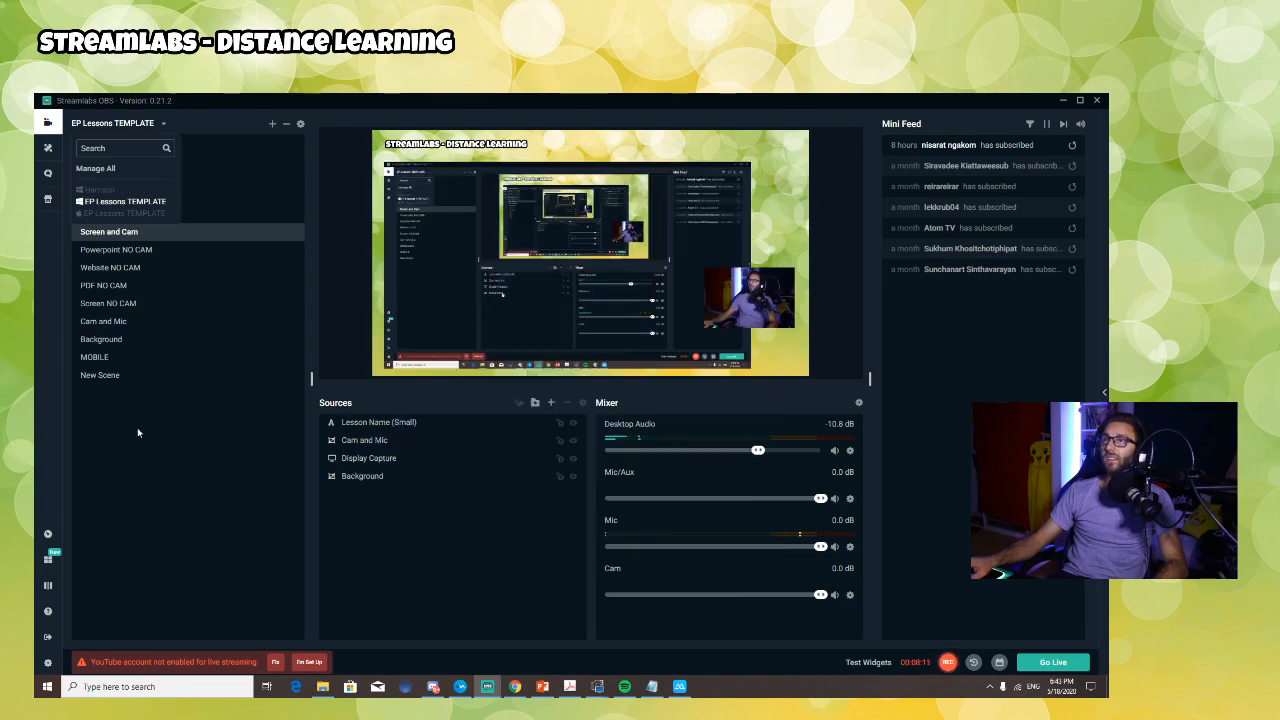
Step: In the teacher's scene collection, add a Color Correction filter to the Background source and increase its Hue Shift to turn the background pink
left_click(98, 190)
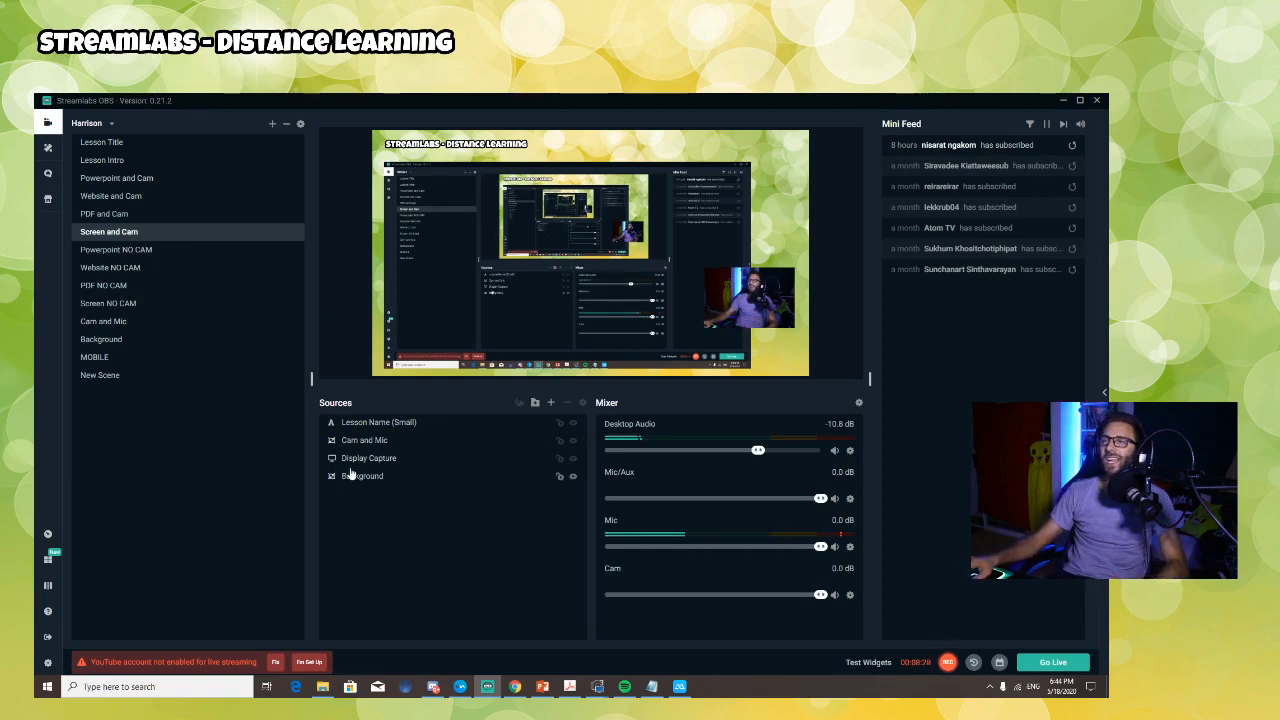
left_click(362, 478)
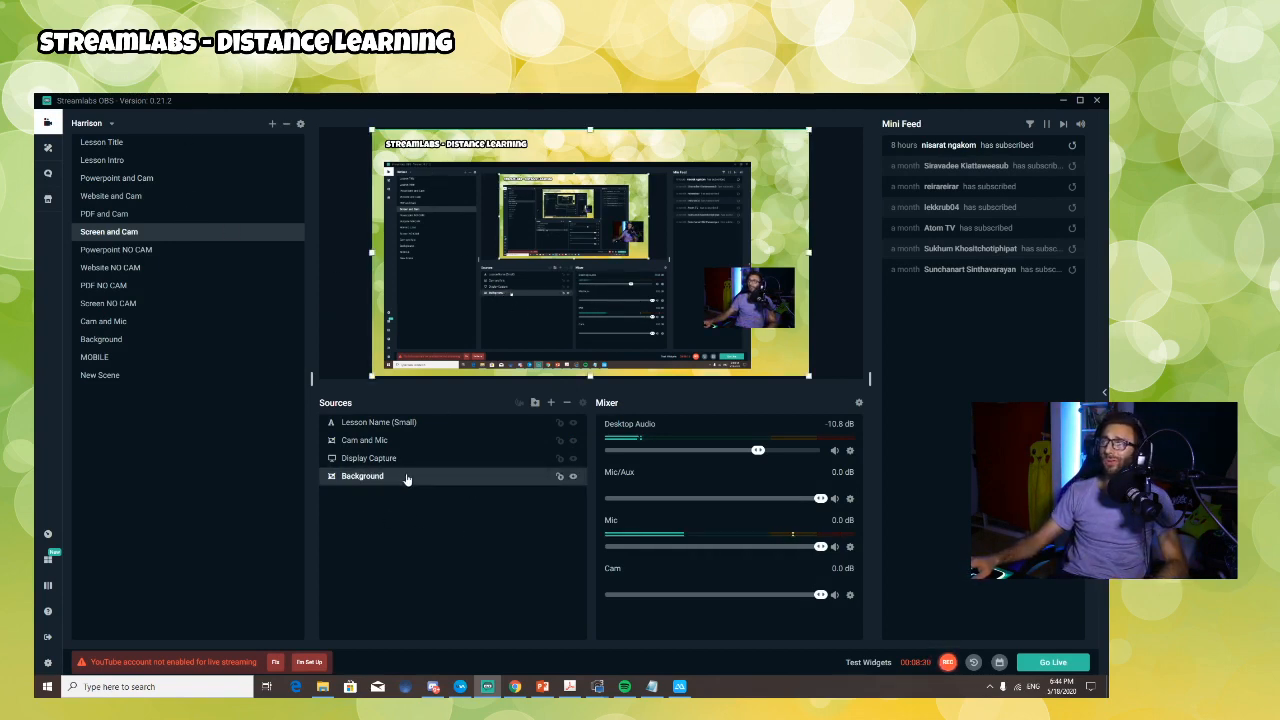
right_click(406, 478)
left_click(416, 340)
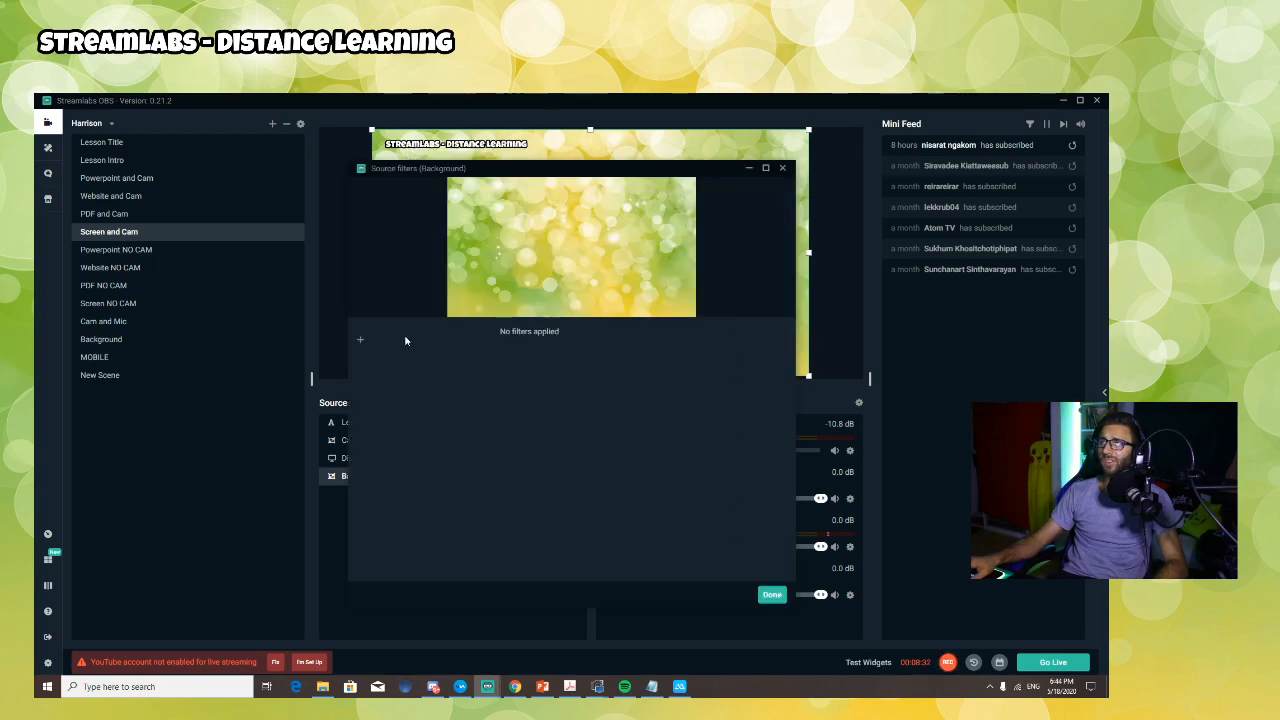
left_click(362, 344)
left_click(460, 321)
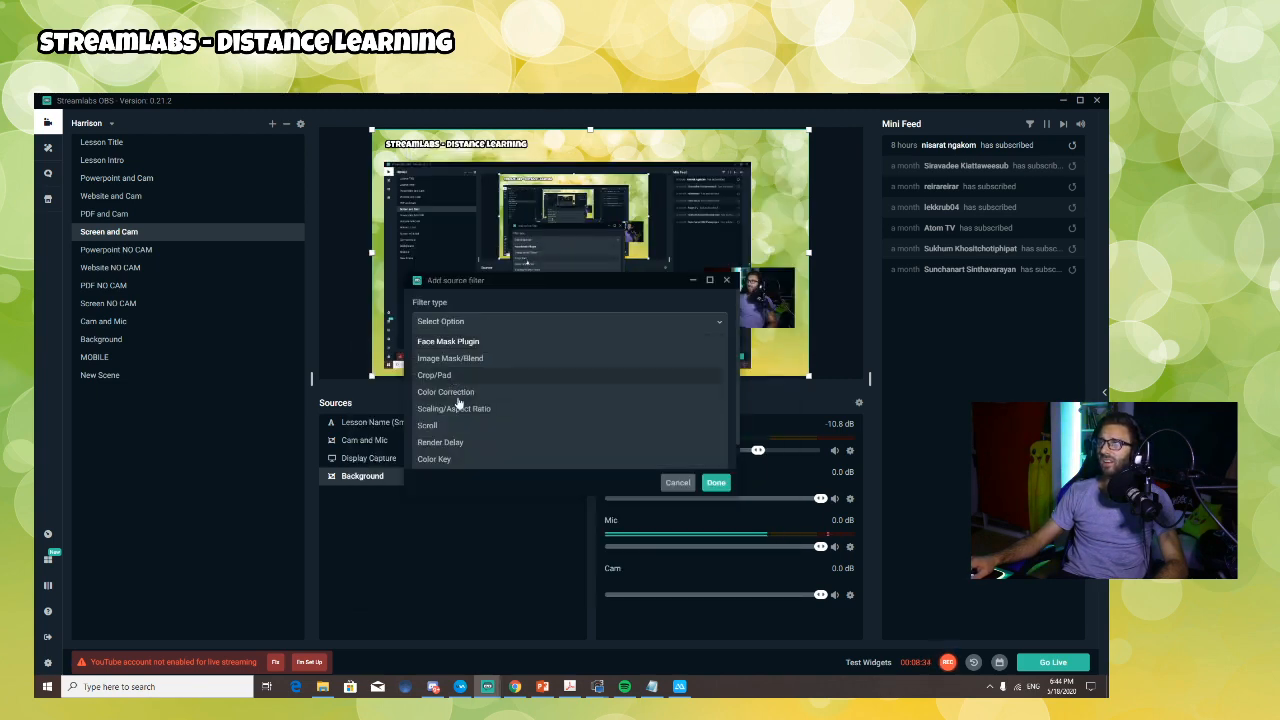
scroll(453, 440, "down", 1)
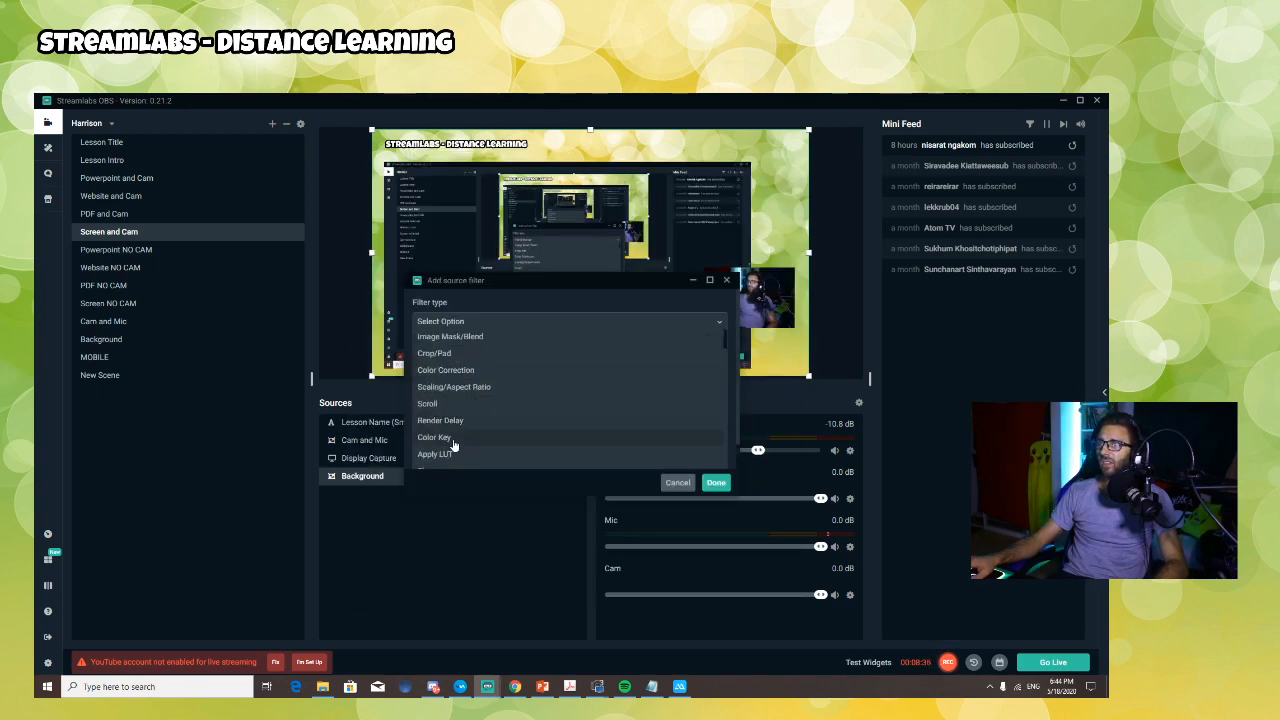
scroll(455, 432, "up", 1)
left_click(450, 389)
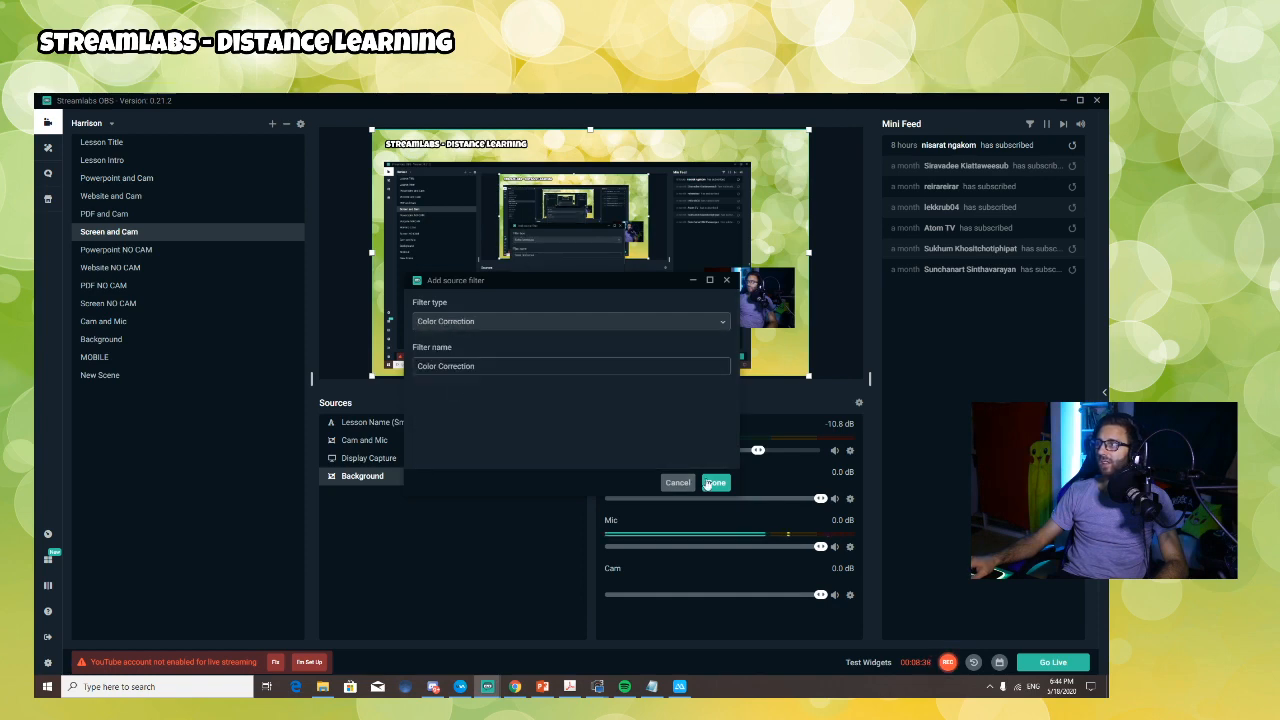
left_click(715, 483)
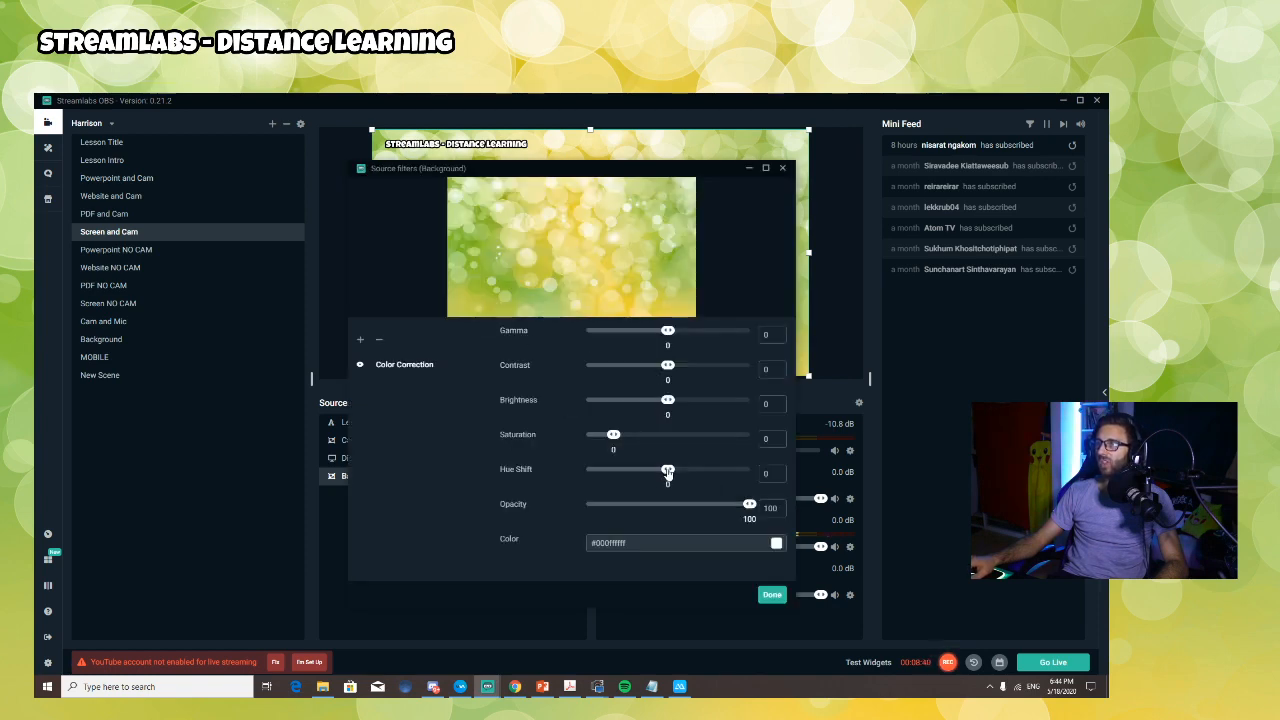
left_click_drag(668, 472, 714, 471)
left_click(771, 596)
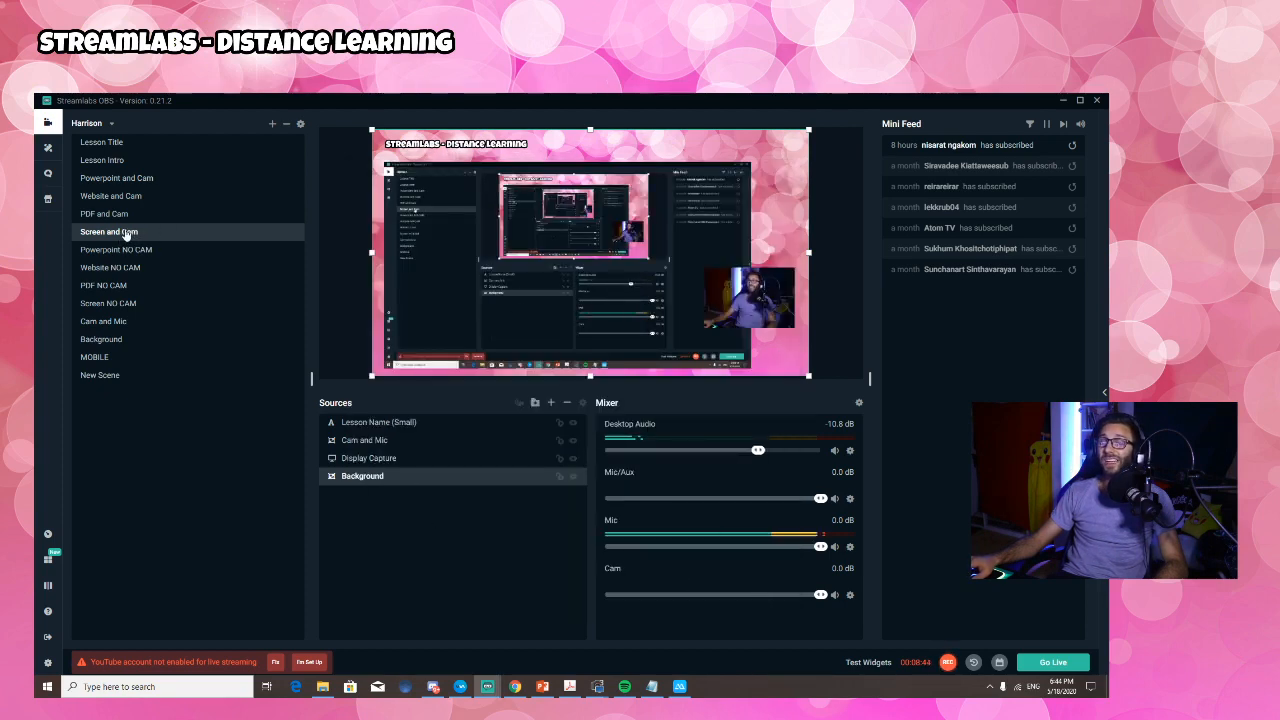
Step: Switch to the EP Lessons TEMPLATE collection and back to the teacher's collection to compare their backgrounds
left_click(101, 124)
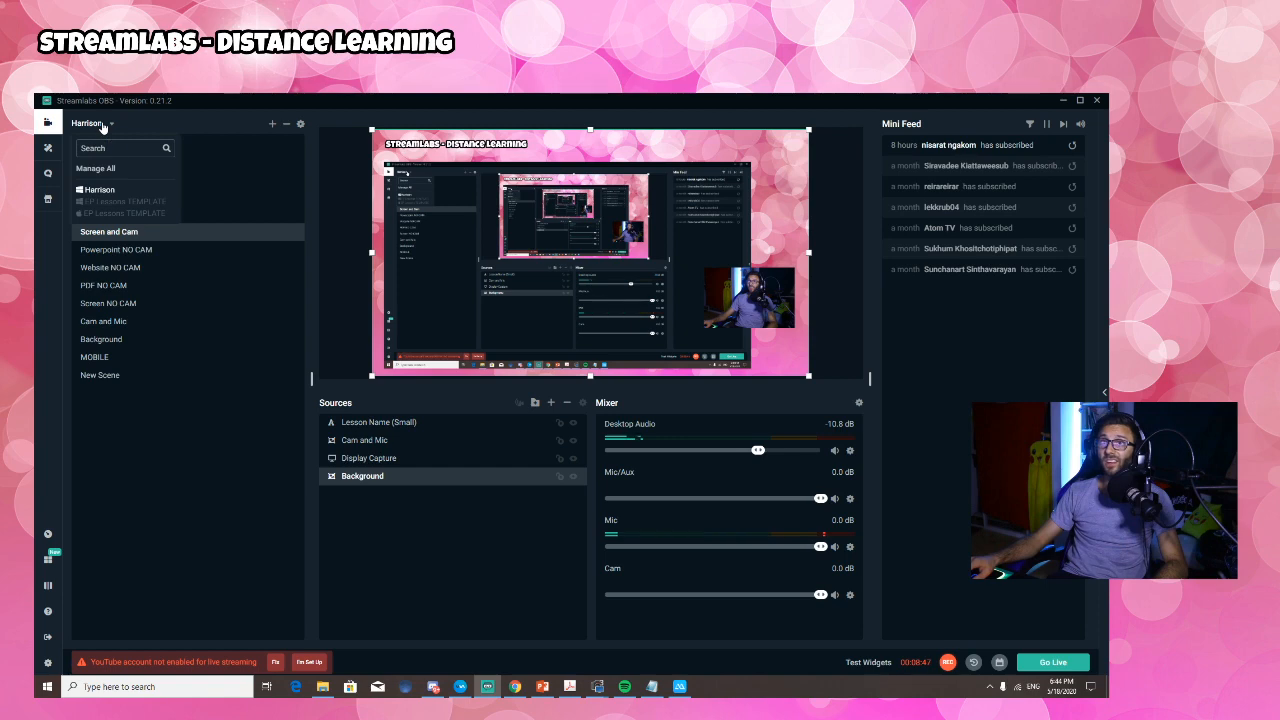
left_click(122, 202)
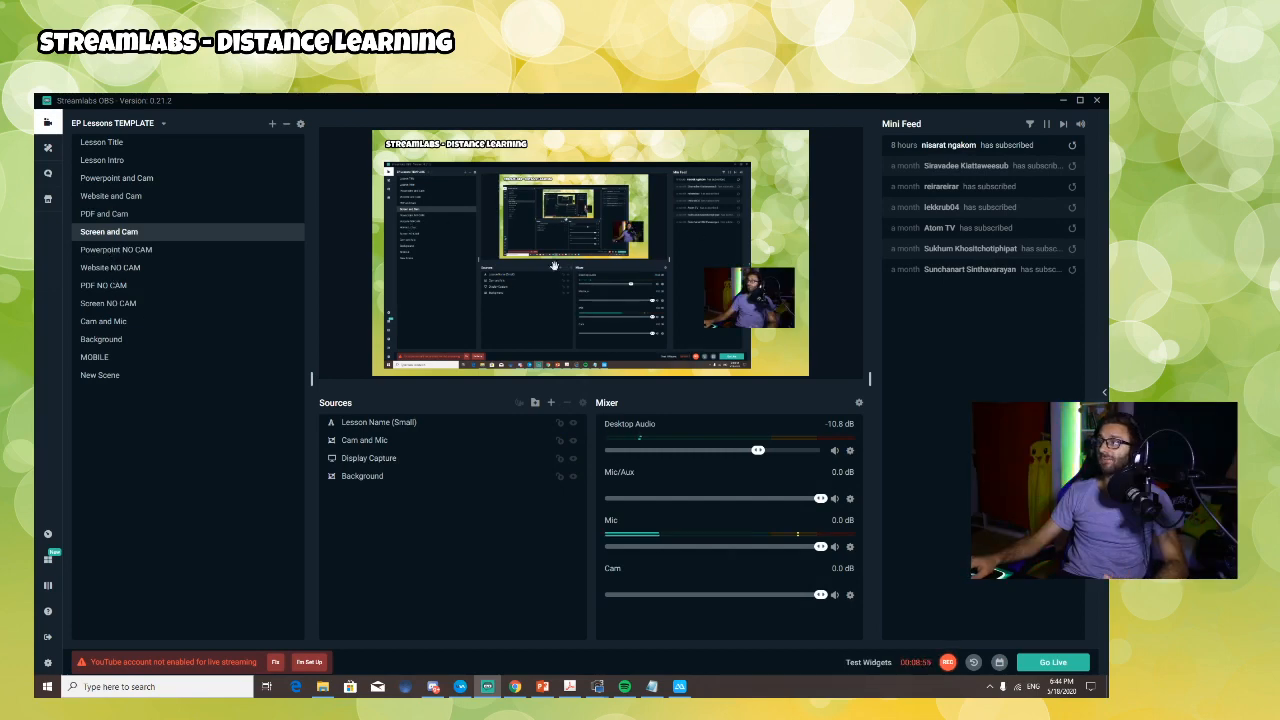
left_click(147, 124)
left_click(102, 190)
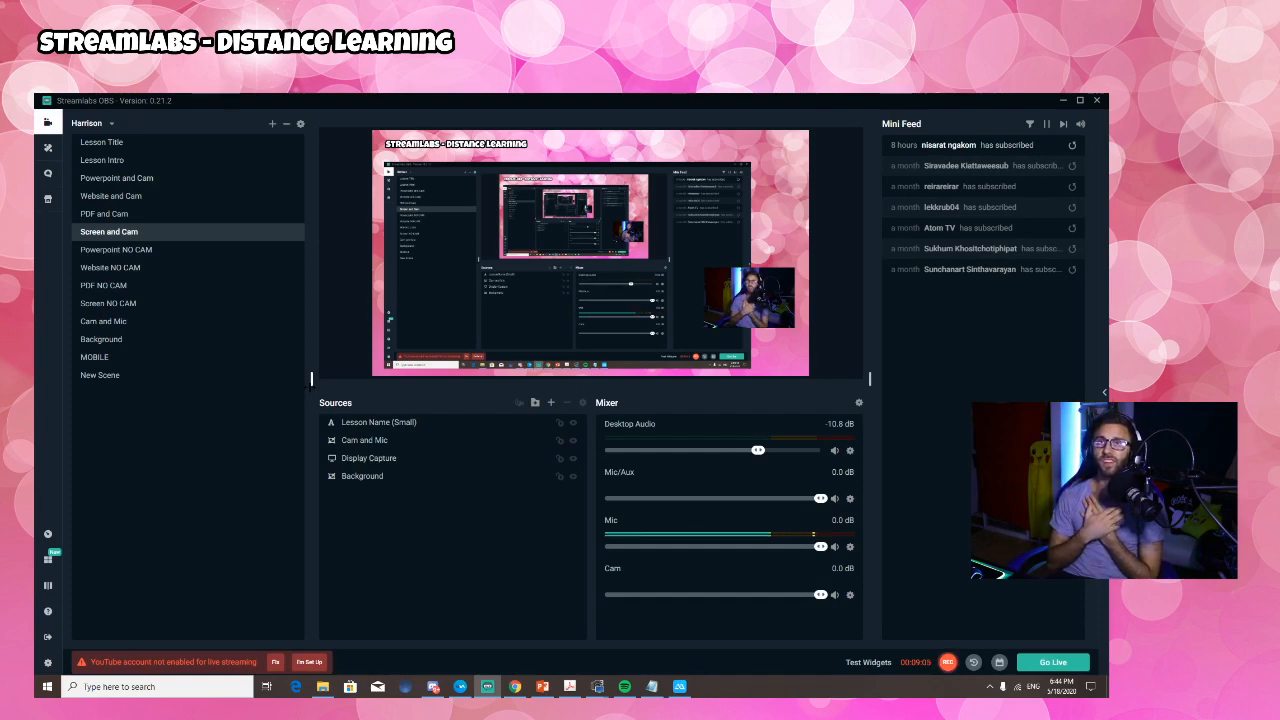
left_click(110, 124)
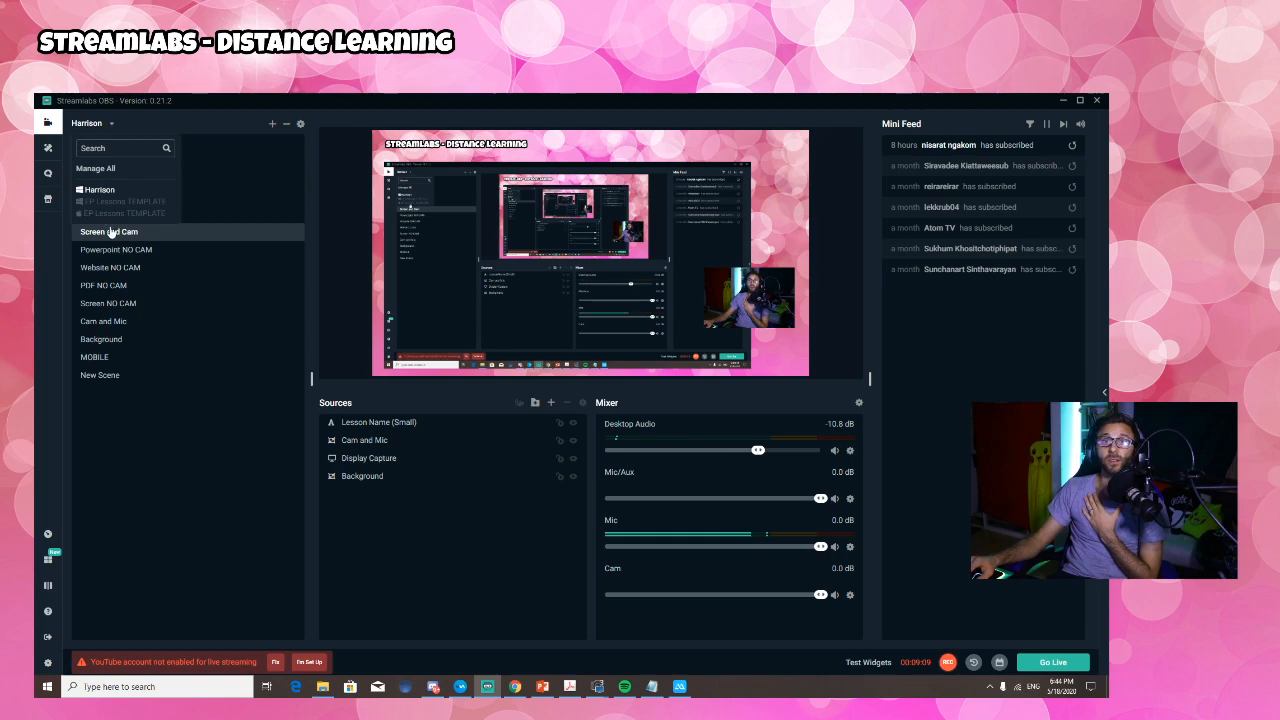
left_click(137, 203)
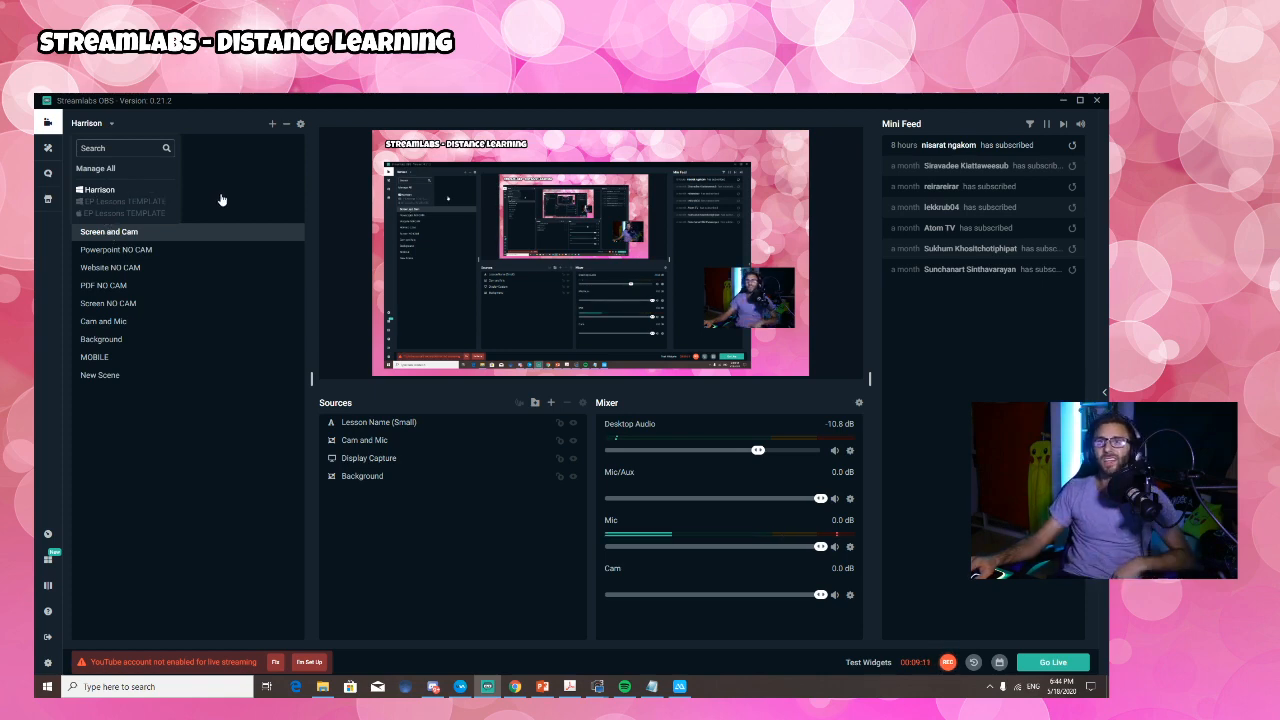